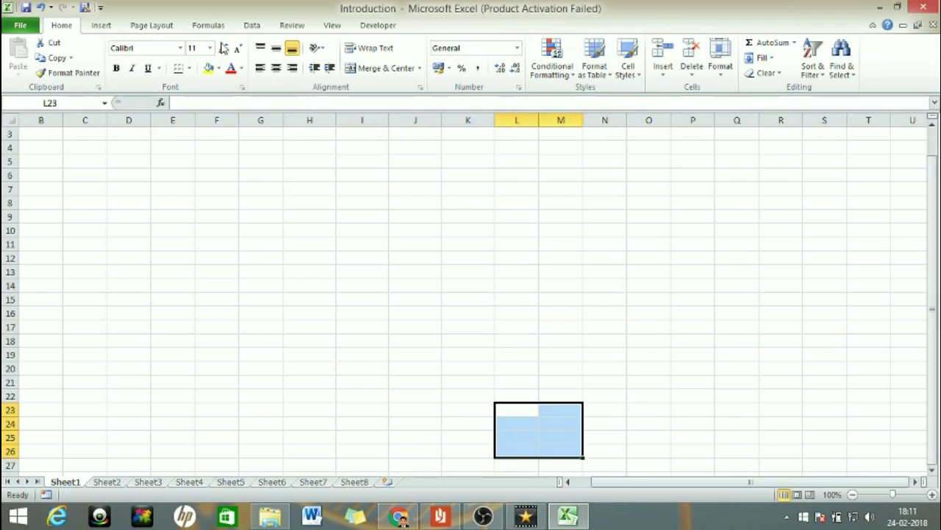
# Step: Tour the Review, Insert, Page Layout, Formulas, Data, View and Developer tabs, ending on Home
pyautogui.scroll(-1, 118, 44)
pyautogui.scroll(-1, 118, 44)
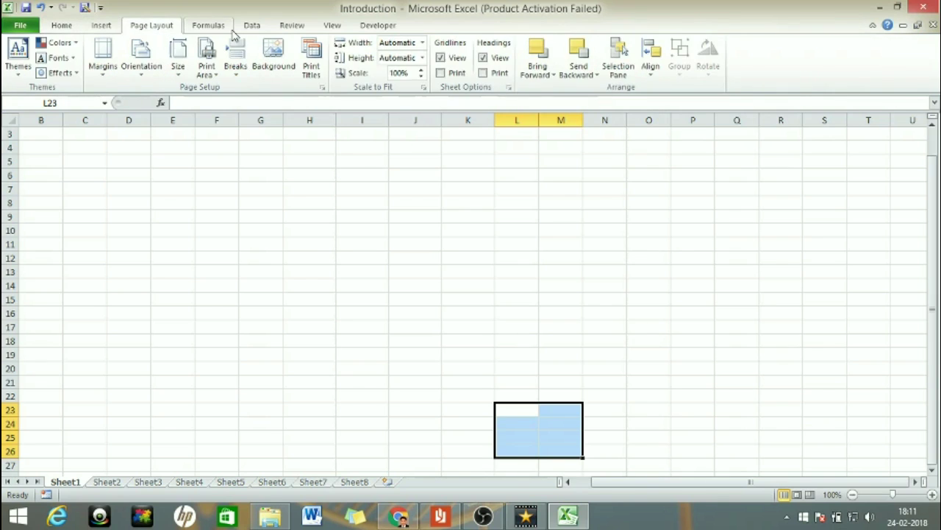
pyautogui.scroll(-1, 118, 44)
pyautogui.click(290, 30)
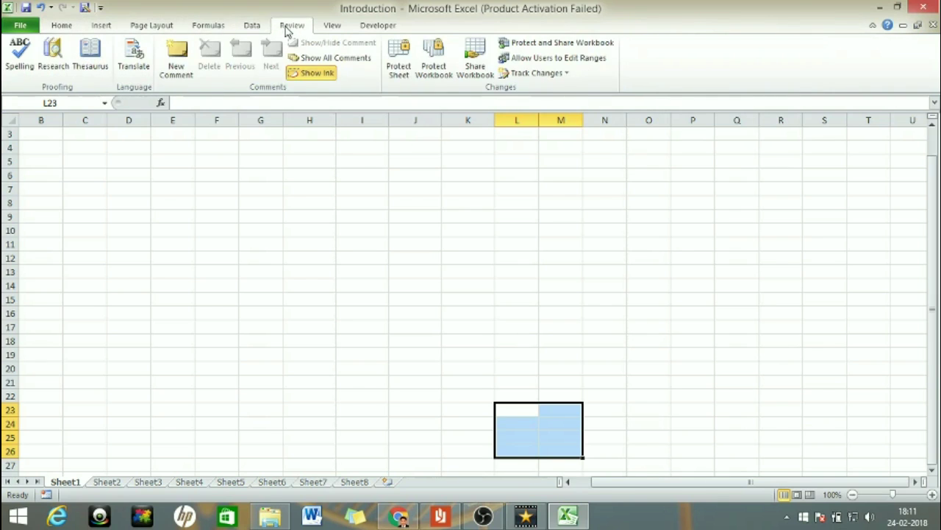
pyautogui.click(70, 27)
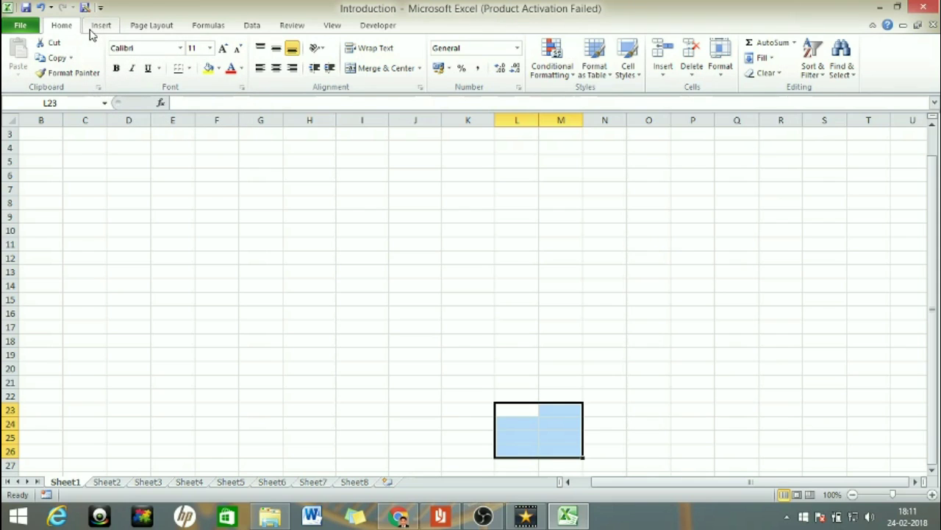
pyautogui.click(97, 27)
pyautogui.click(152, 25)
pyautogui.click(208, 25)
pyautogui.click(252, 25)
pyautogui.click(291, 25)
pyautogui.click(332, 25)
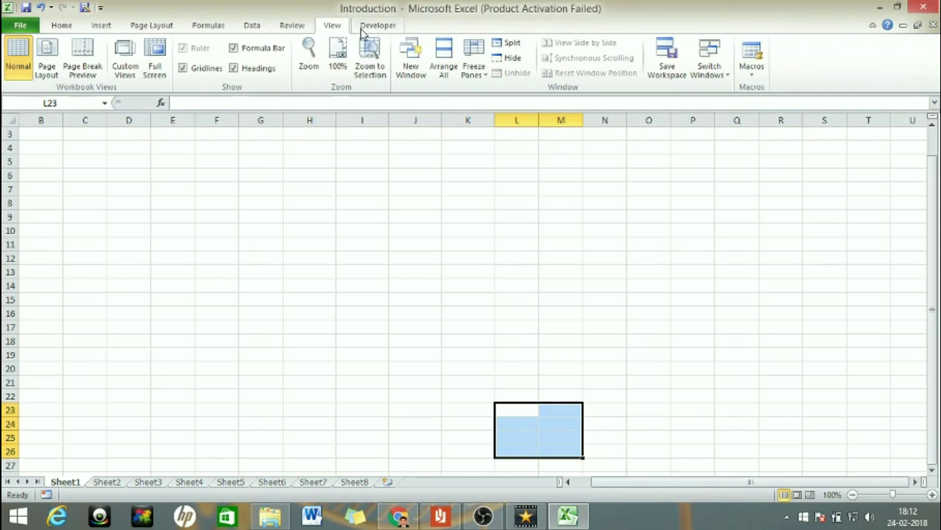
pyautogui.click(367, 27)
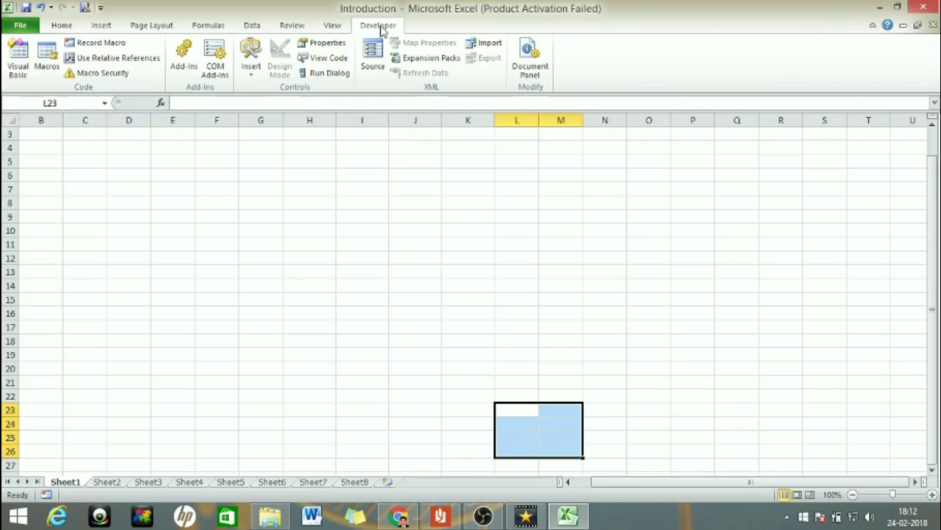
pyautogui.click(66, 28)
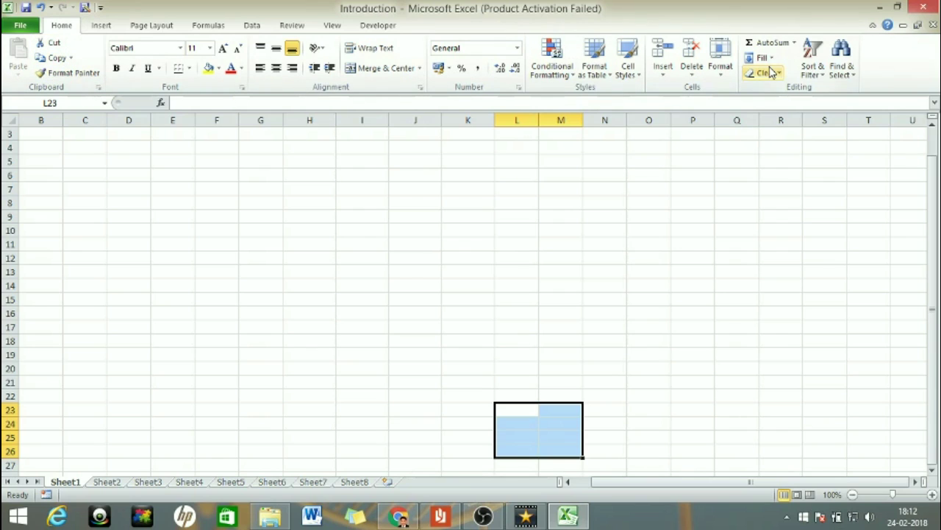
# Step: Revisit the Insert, Page Layout and Formulas tabs before returning to Home
pyautogui.click(102, 25)
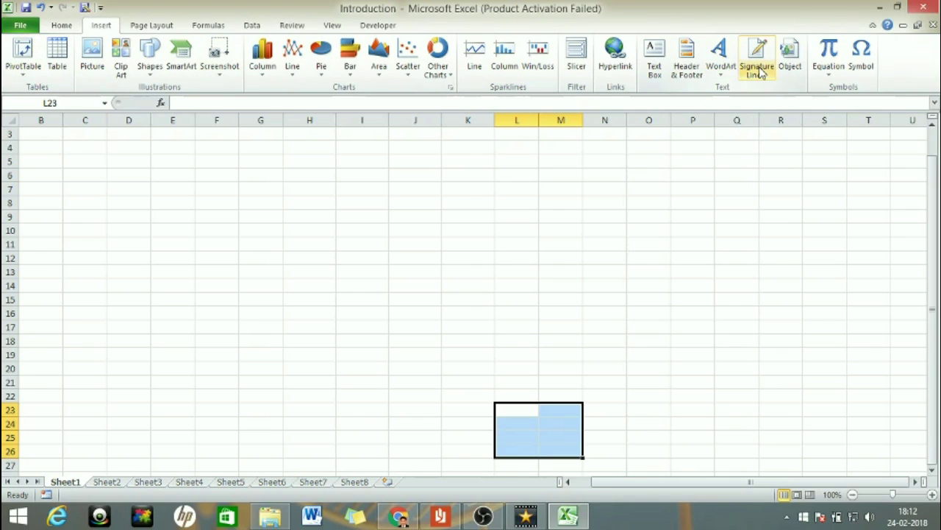
pyautogui.click(135, 26)
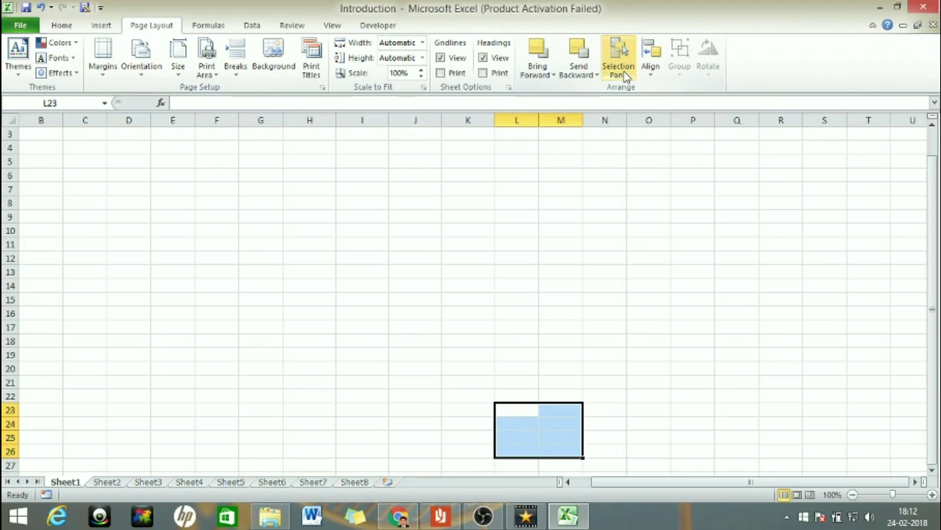
pyautogui.click(212, 25)
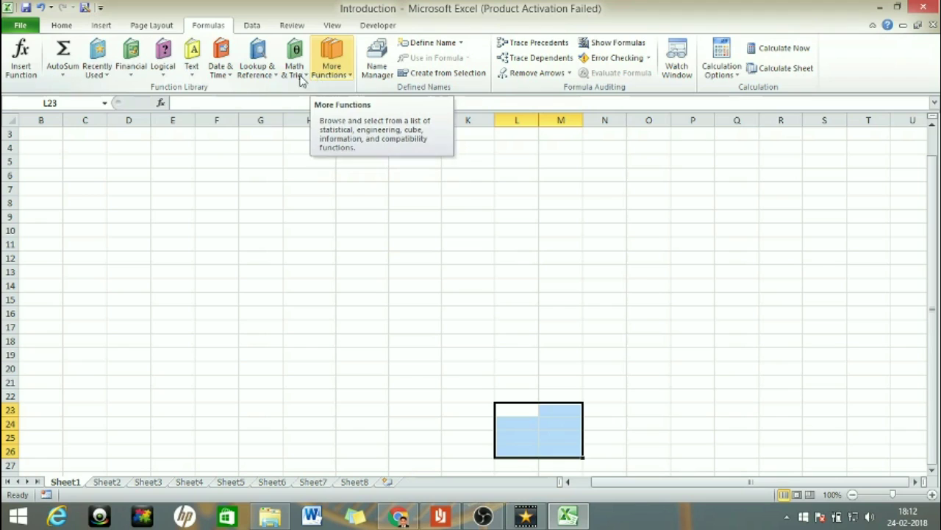
pyautogui.click(55, 26)
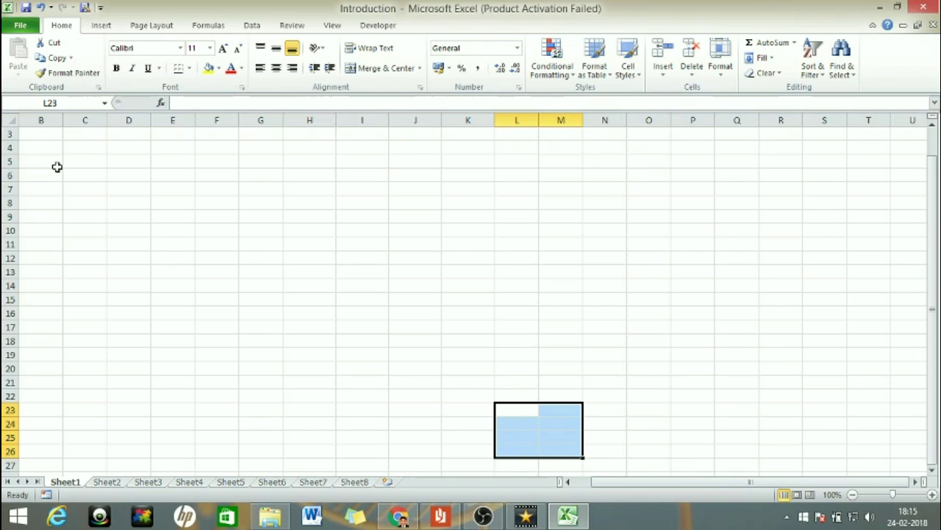
# Step: Toggle the ribbon collapsed and expanded with Ctrl+F1 and Home-tab double-clicks
pyautogui.hotkey('ctrl', 'F1')
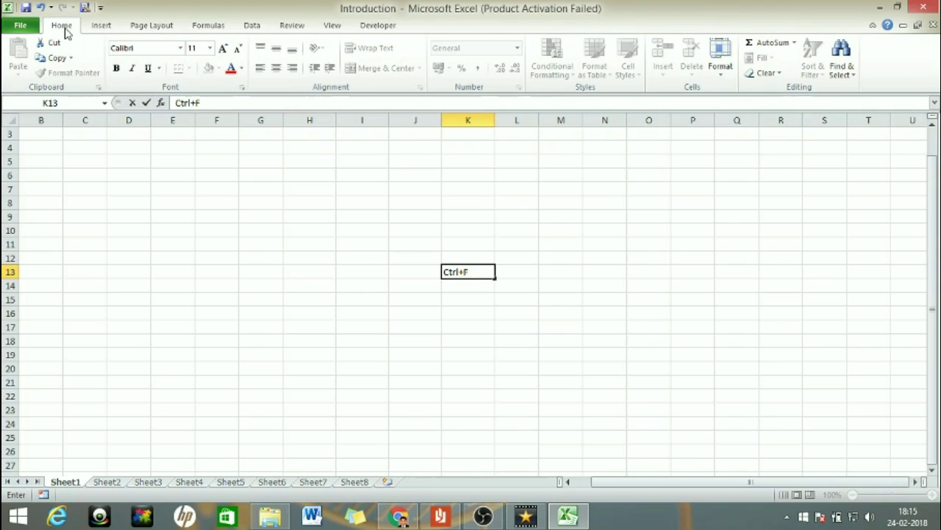
pyautogui.doubleClick(61, 25)
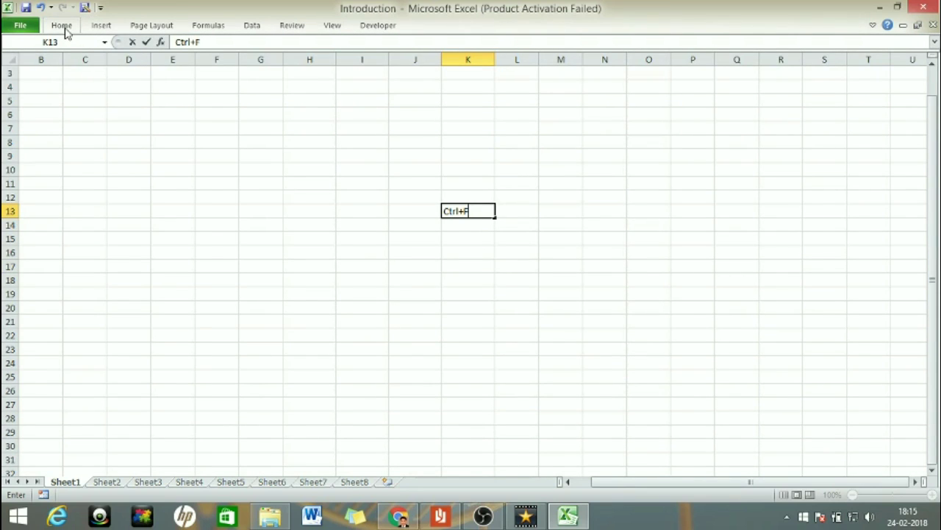
pyautogui.doubleClick(62, 25)
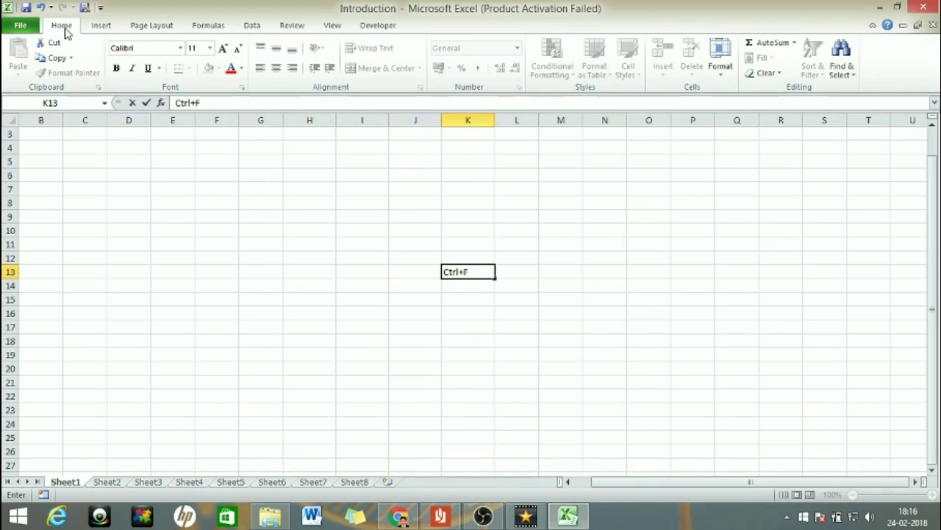
pyautogui.doubleClick(63, 27)
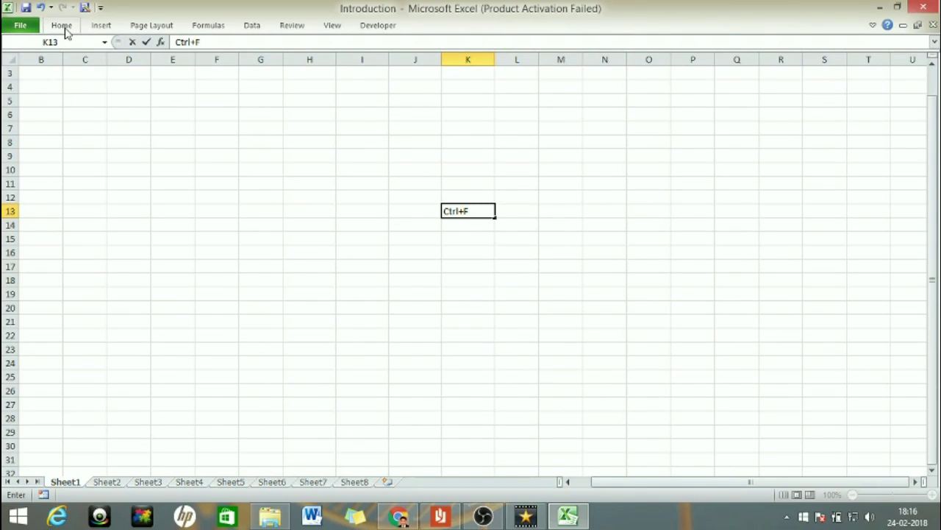
pyautogui.doubleClick(64, 26)
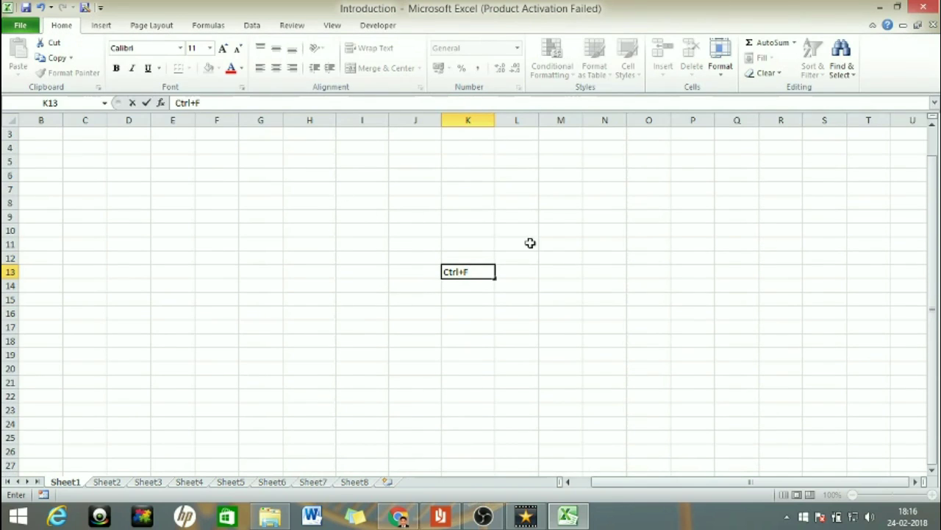
# Step: Commit 'Ctrl+F' in K13, toggle Minimize the Ribbon, and leave the ribbon collapsed
pyautogui.click(684, 275)
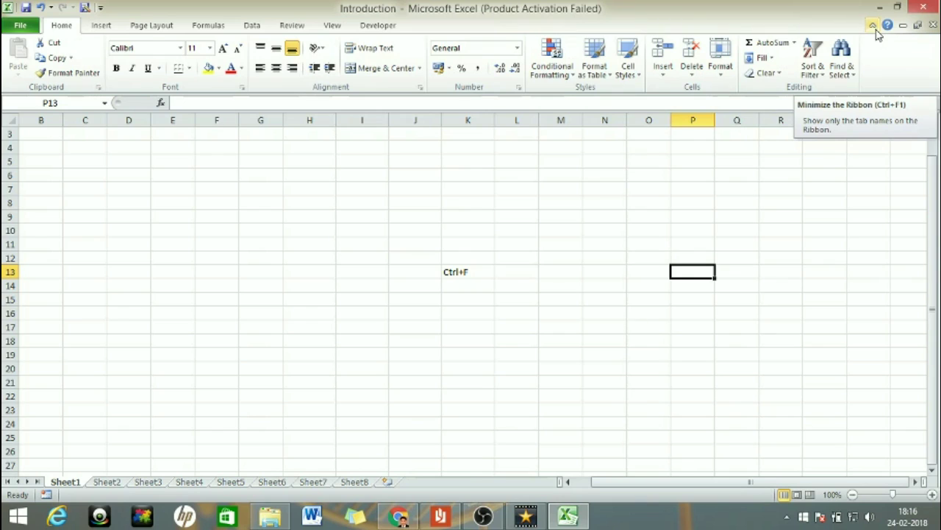
pyautogui.click(873, 26)
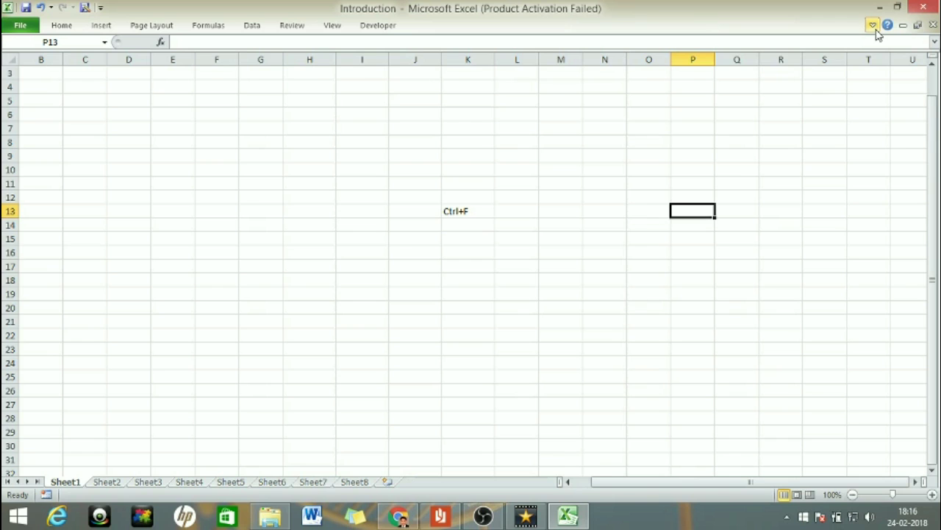
pyautogui.click(874, 27)
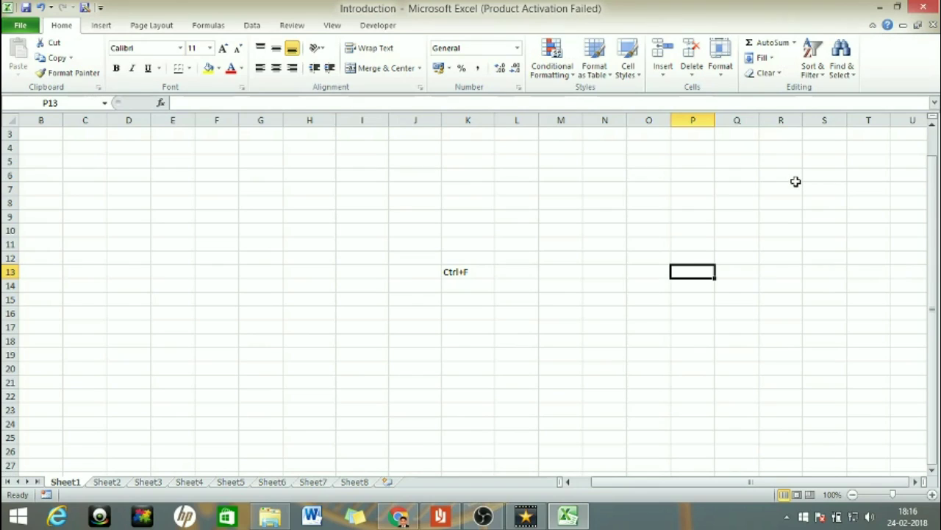
pyautogui.doubleClick(71, 28)
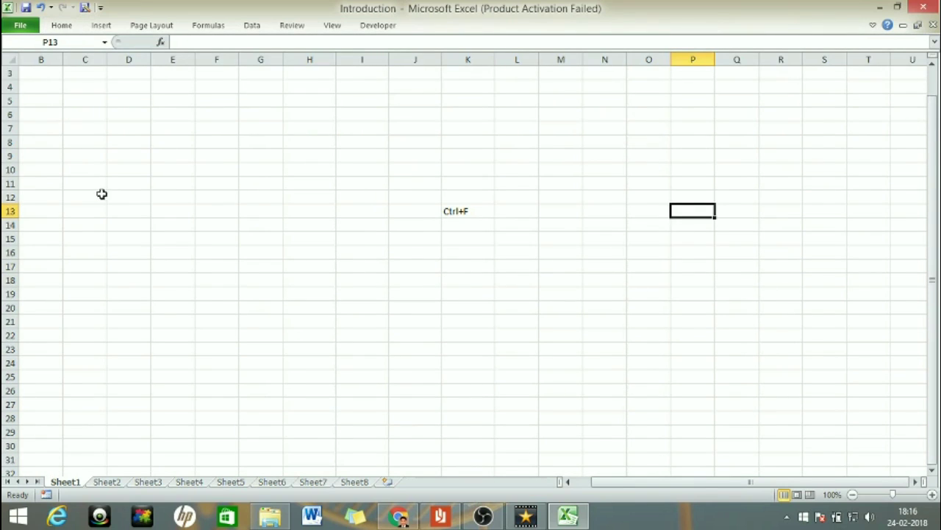
# Step: Select ranges C12:Q26, B3:S28 and B3:P22, deselect, then pop up the Insert commands
pyautogui.moveTo(100, 195); pyautogui.dragTo(754, 397)
pyautogui.moveTo(56, 72); pyautogui.dragTo(829, 416)
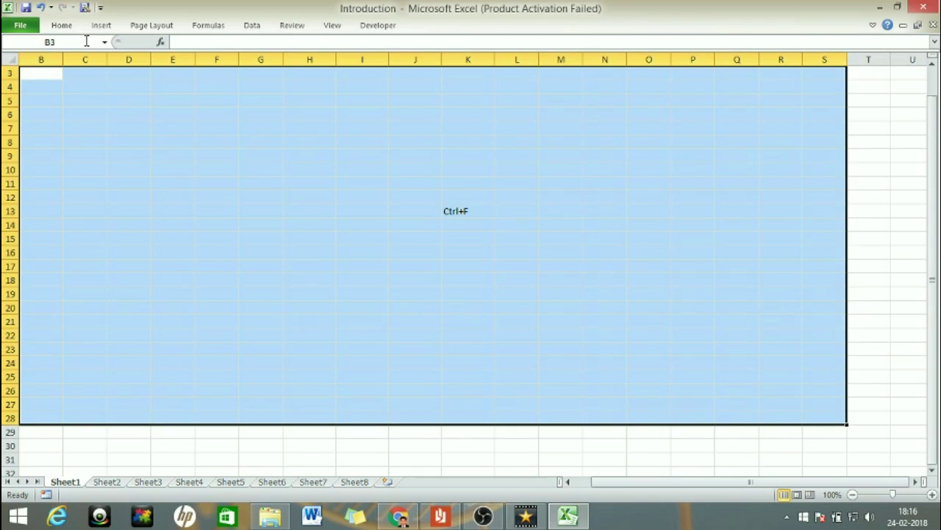
pyautogui.click(712, 445)
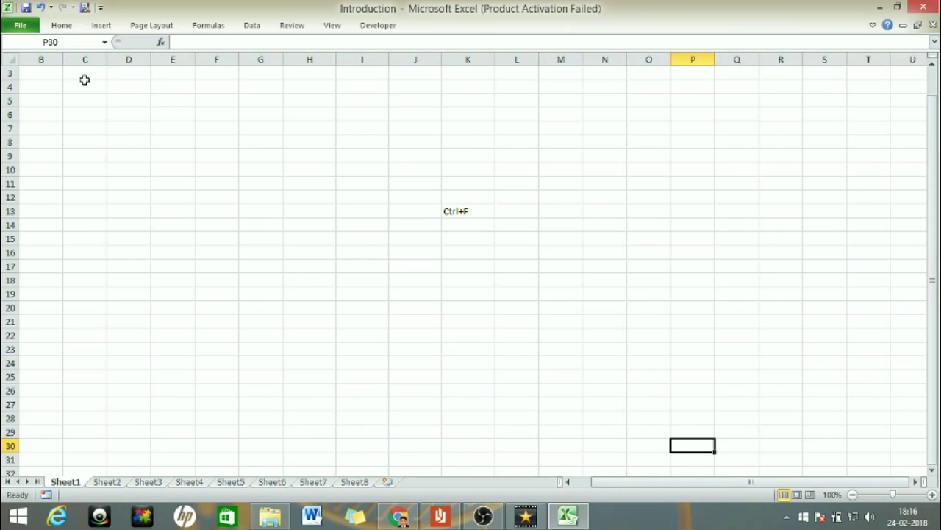
pyautogui.moveTo(50, 78)
pyautogui.mouseDown()
pyautogui.moveTo(684, 319)
pyautogui.moveTo(692, 335)
pyautogui.mouseUp()
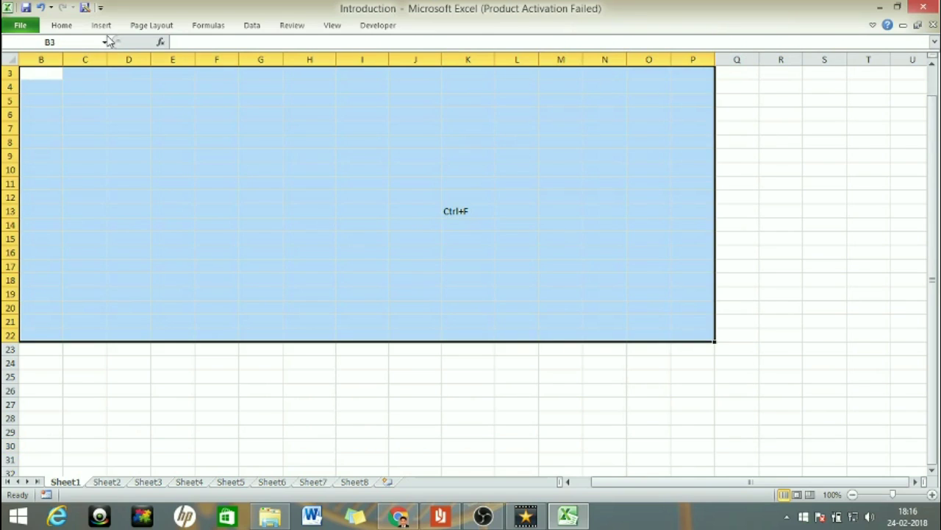
pyautogui.click(209, 362)
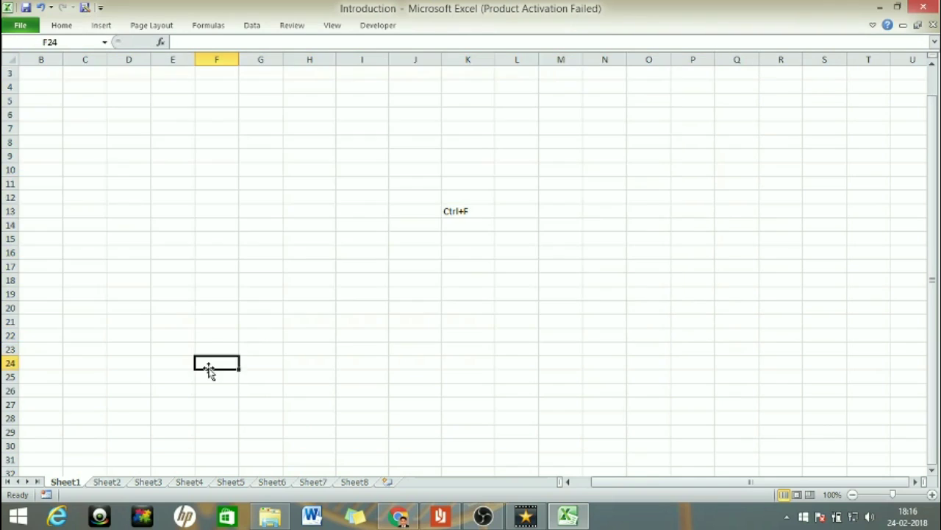
pyautogui.click(100, 26)
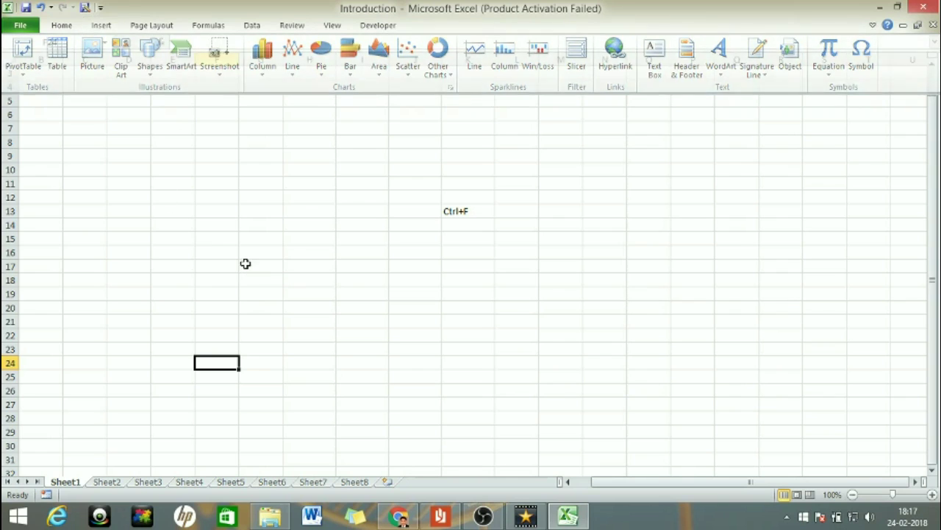
# Step: Hide the Insert commands, glance at the Formulas commands, and return to the grid
pyautogui.hotkey('ctrl', 'F1')
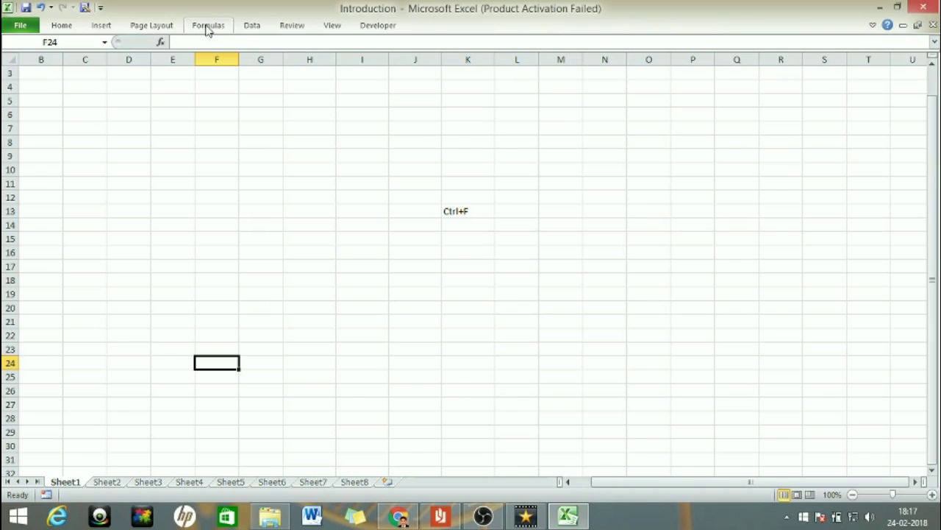
pyautogui.click(208, 27)
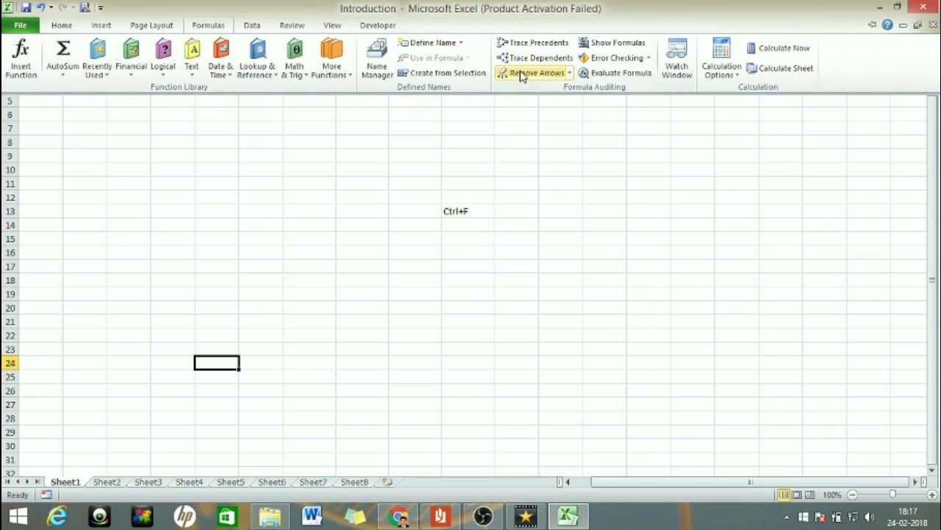
pyautogui.click(244, 254)
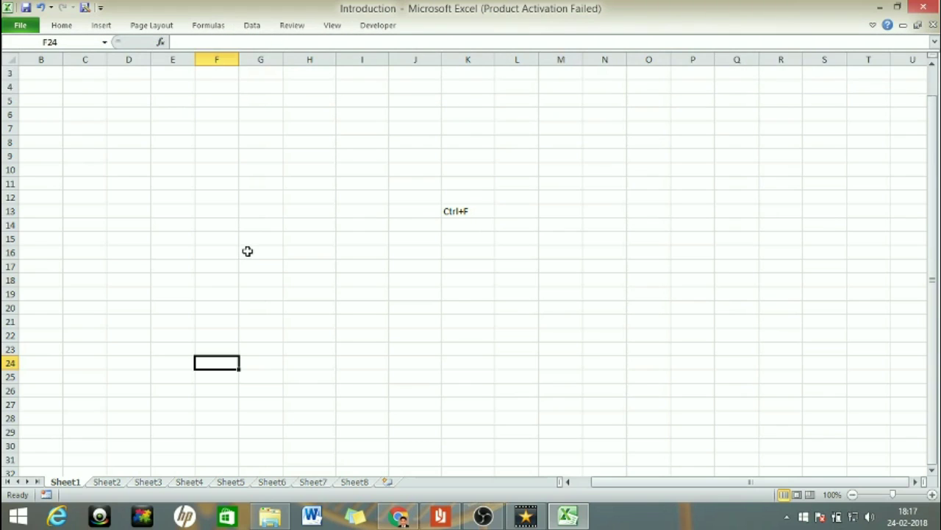
# Step: Select cell G12, pin the ribbon permanently expanded, and show its Insert commands
pyautogui.click(244, 252)
pyautogui.click(257, 194)
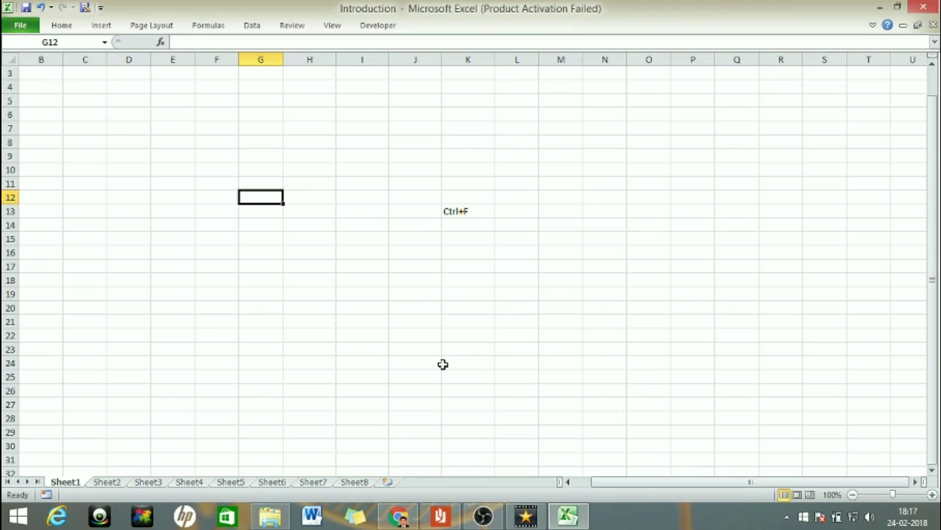
pyautogui.doubleClick(61, 26)
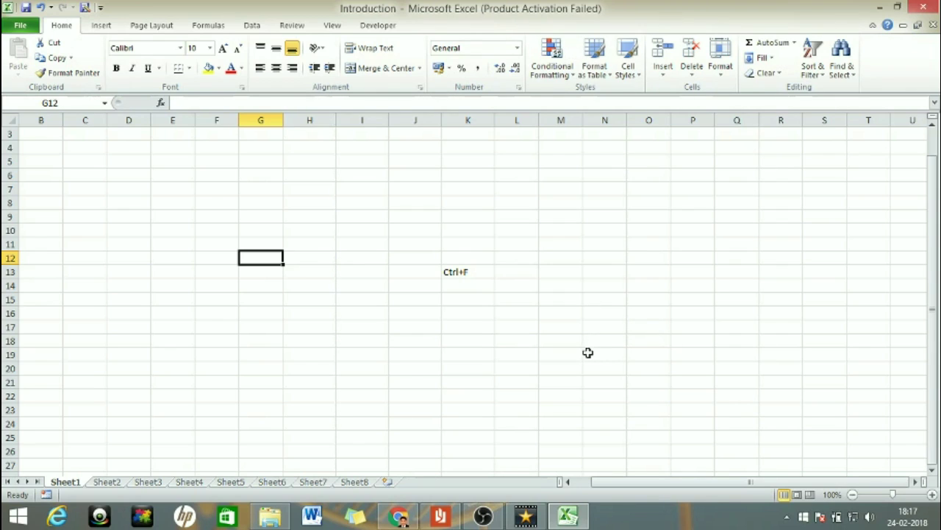
pyautogui.click(103, 26)
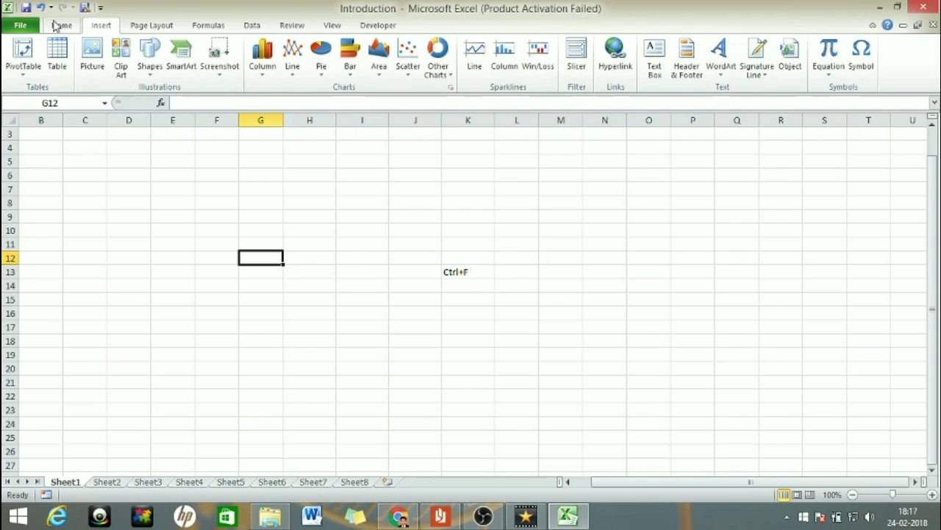
# Step: Show the Home tab's clipboard, font, alignment, number and cells groups
pyautogui.click(59, 26)
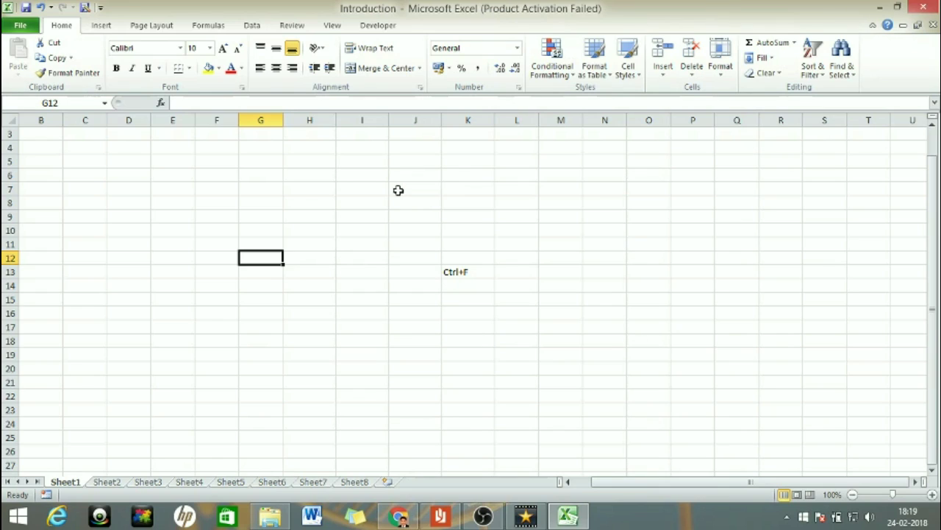
# Step: Enter the placeholder text 'hghgj' in cell H12 and reselect it
pyautogui.click(104, 30)
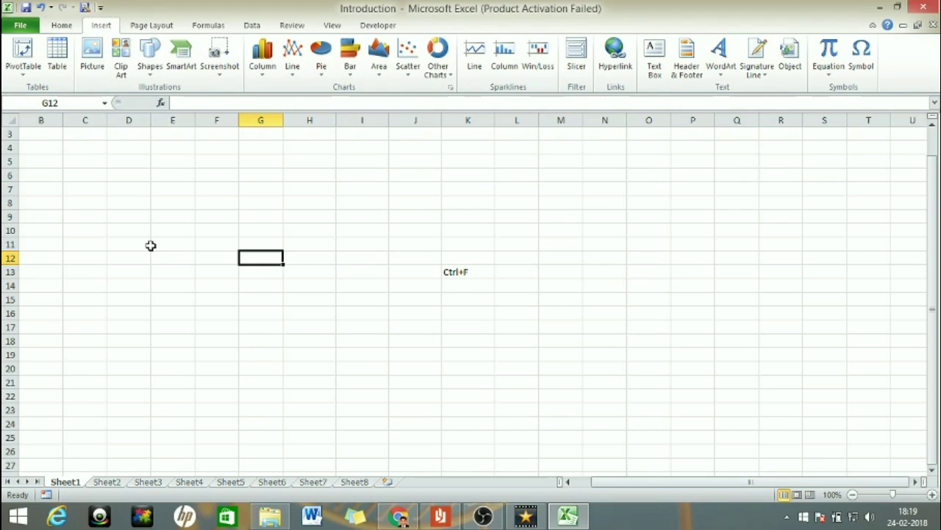
pyautogui.click(76, 29)
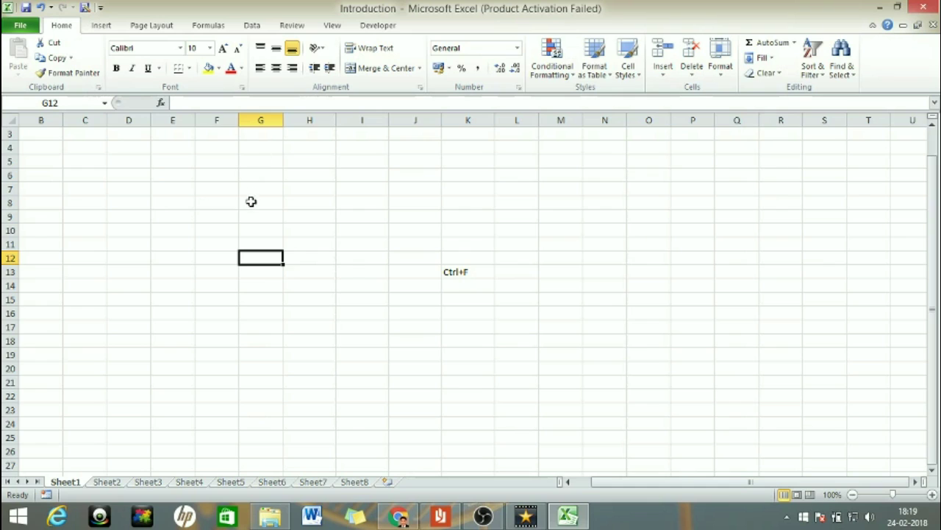
pyautogui.click(307, 257)
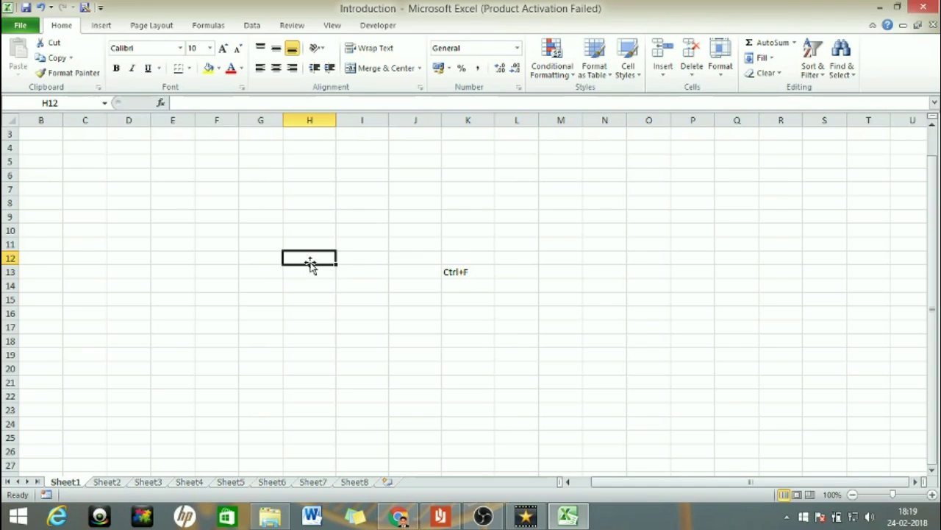
pyautogui.write('hghgj')
pyautogui.moveTo(326, 256); pyautogui.dragTo(238, 268)
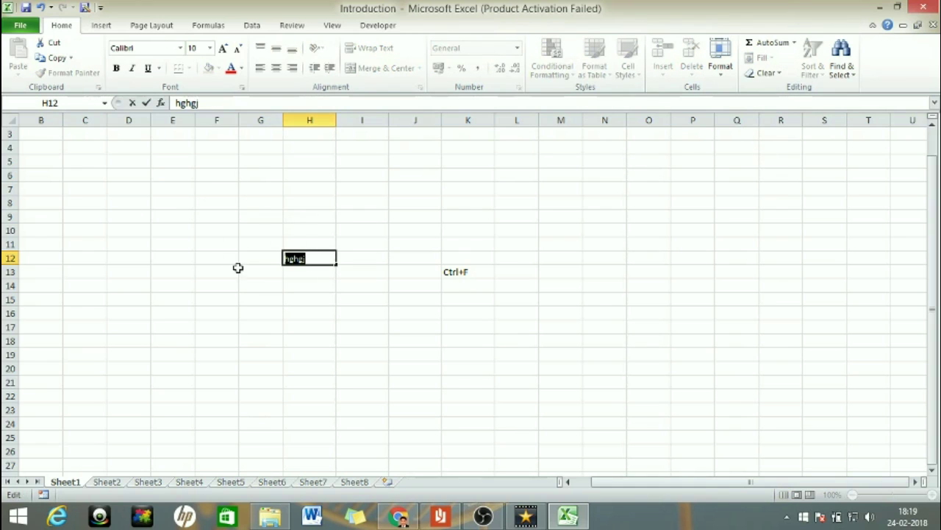
pyautogui.click(338, 301)
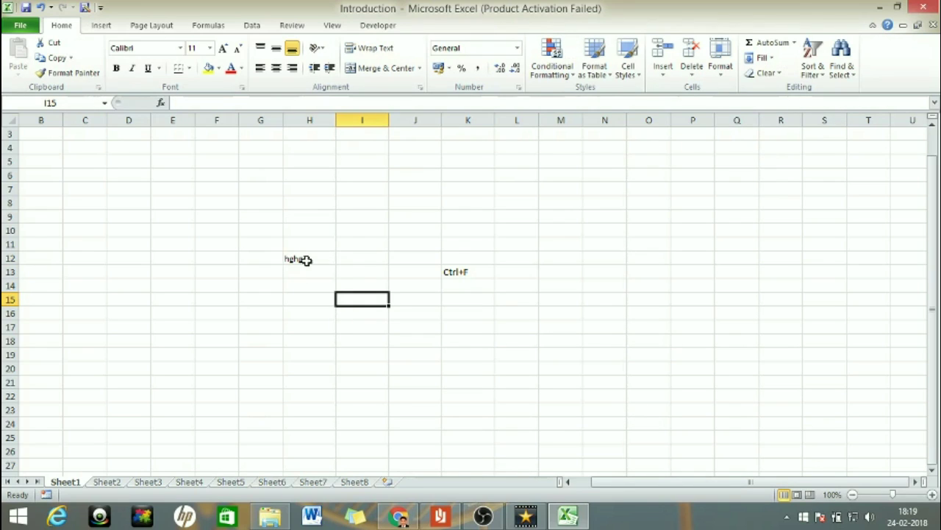
pyautogui.click(304, 260)
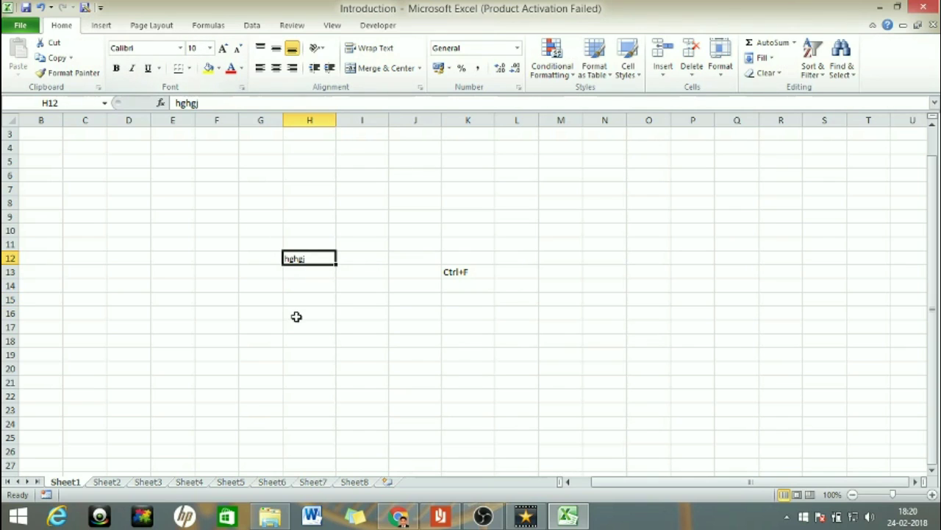
# Step: Select ranges H11:I11 and H12:K13, clear them, then show the Insert tab with Alt+N
pyautogui.click(295, 316)
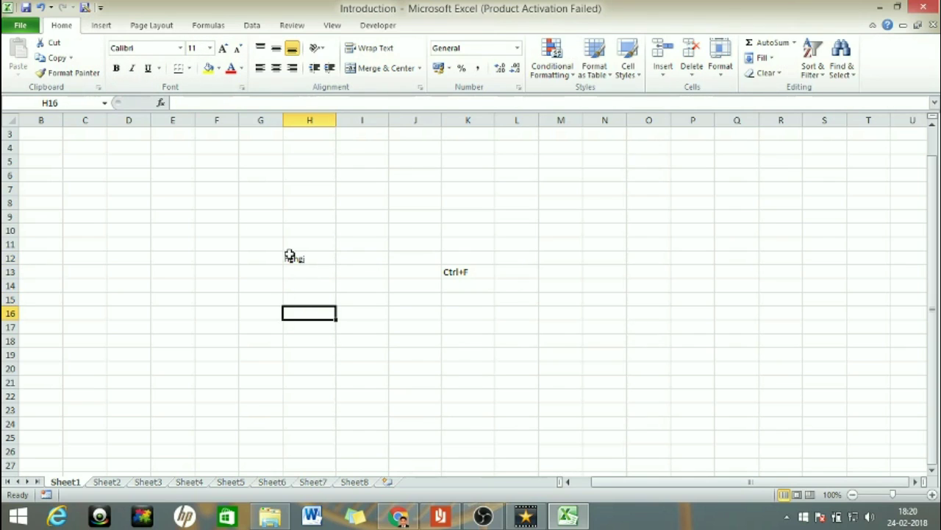
pyautogui.moveTo(295, 244); pyautogui.dragTo(345, 245)
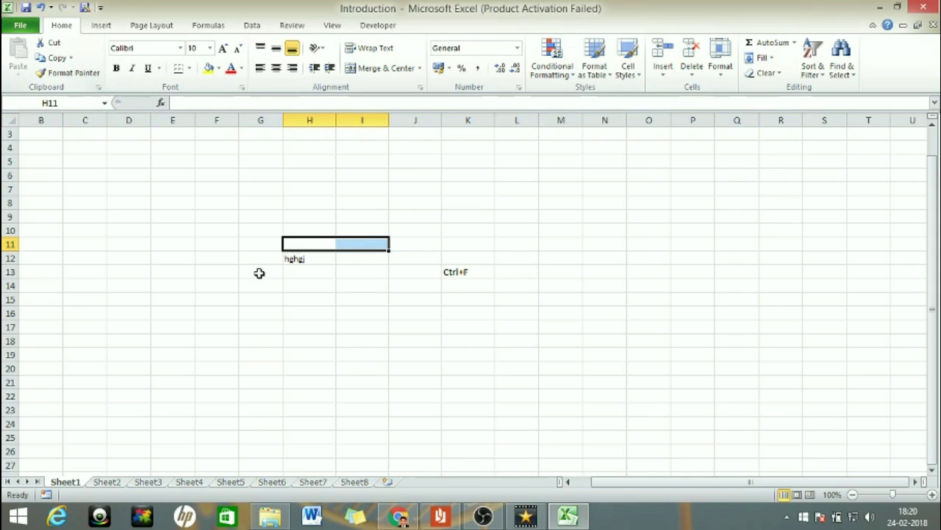
pyautogui.click(479, 229)
pyautogui.moveTo(294, 257); pyautogui.dragTo(492, 275)
pyautogui.click(489, 315)
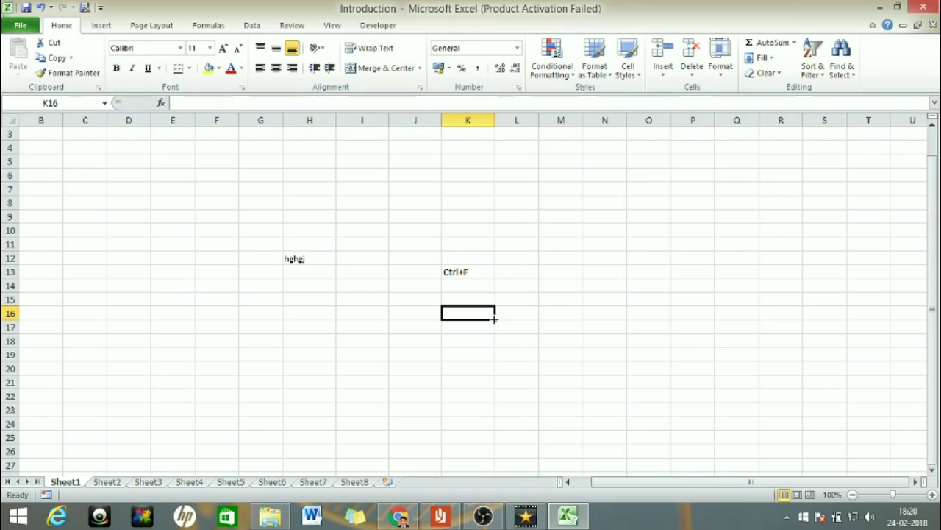
pyautogui.moveTo(475, 277)
pyautogui.mouseDown()
pyautogui.moveTo(312, 245)
pyautogui.moveTo(424, 292)
pyautogui.mouseUp()
pyautogui.click(330, 328)
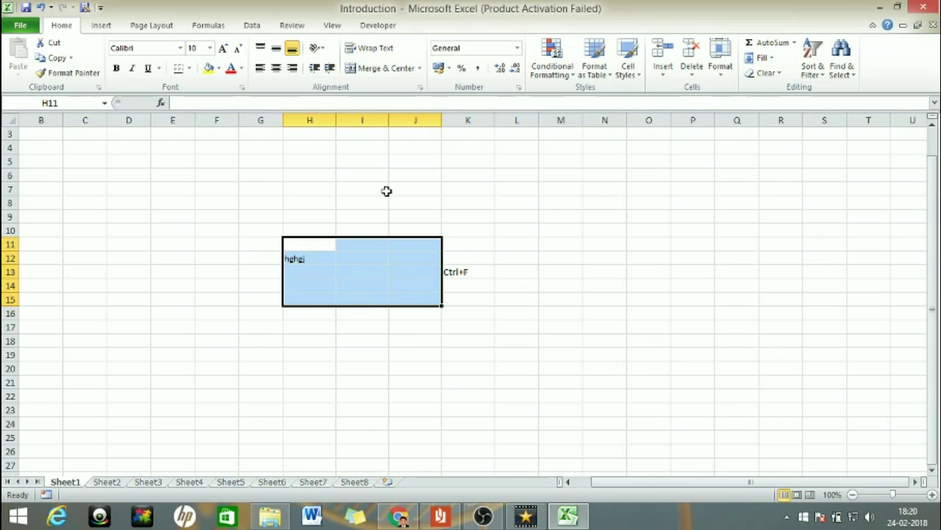
pyautogui.click(639, 244)
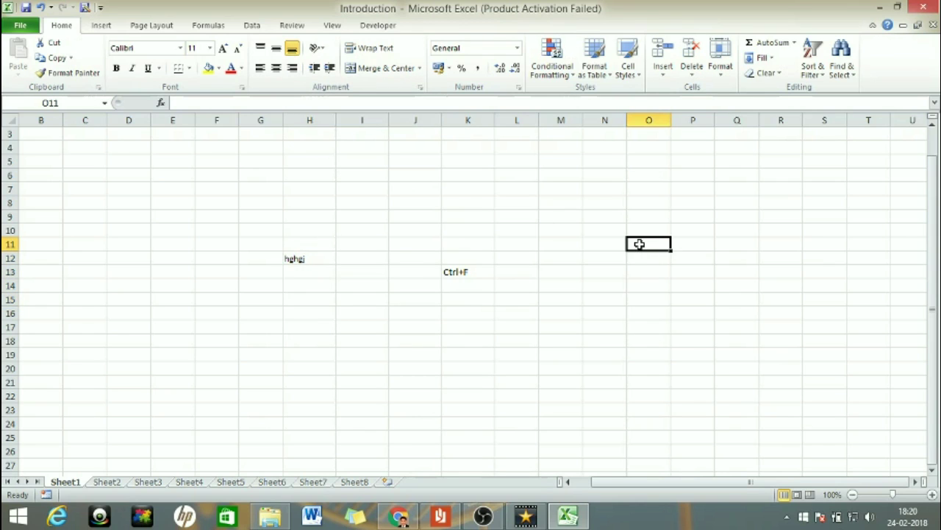
pyautogui.hotkey('alt', 'n')
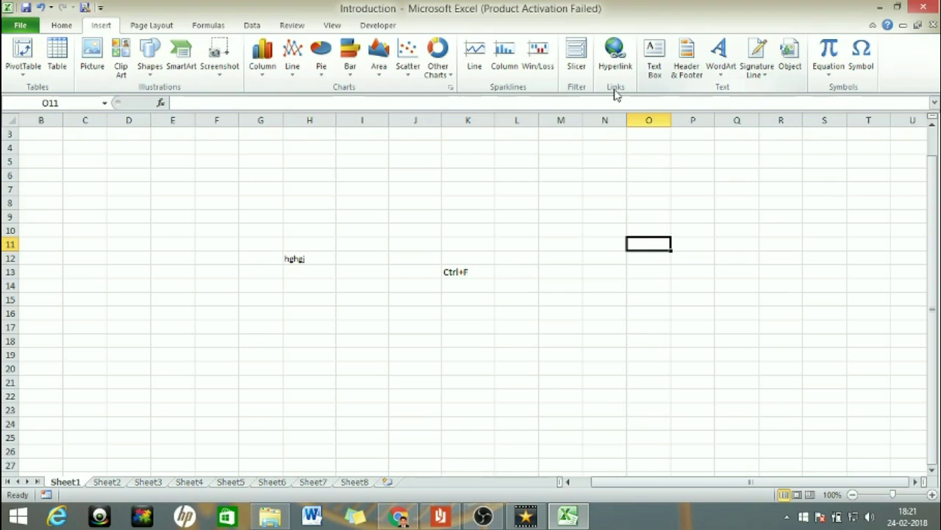
# Step: Show the Page Layout tab's themes, page setup, scaling and sheet options groups
pyautogui.click(169, 26)
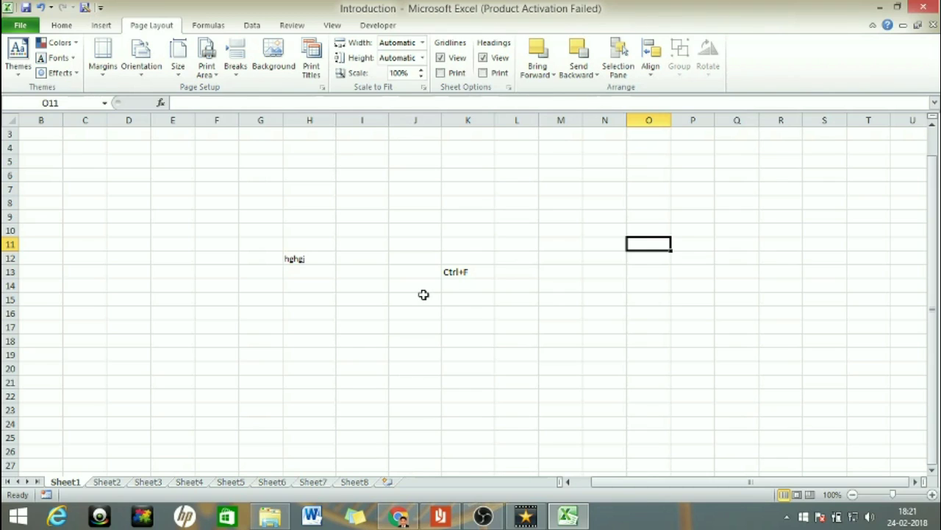
# Step: Show the Formulas tab and open the Math & Trig function list from ABS onward
pyautogui.click(195, 25)
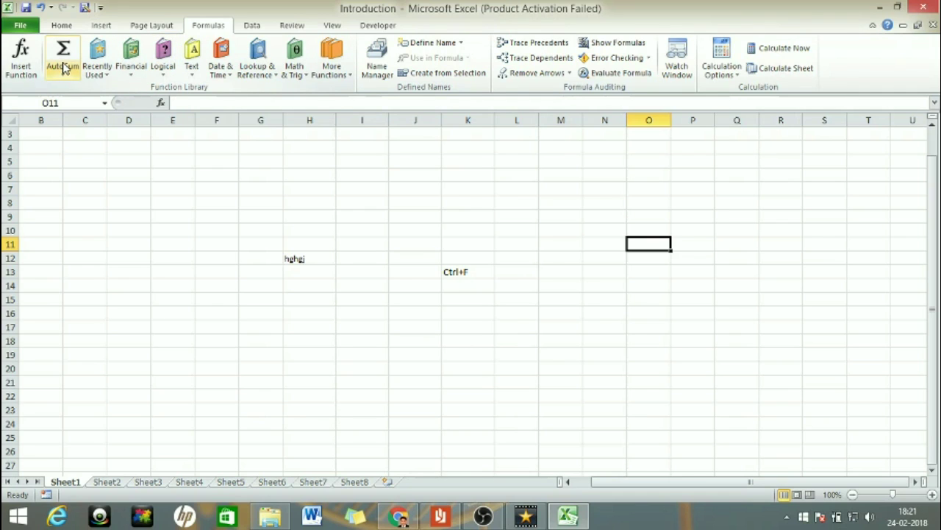
pyautogui.click(297, 71)
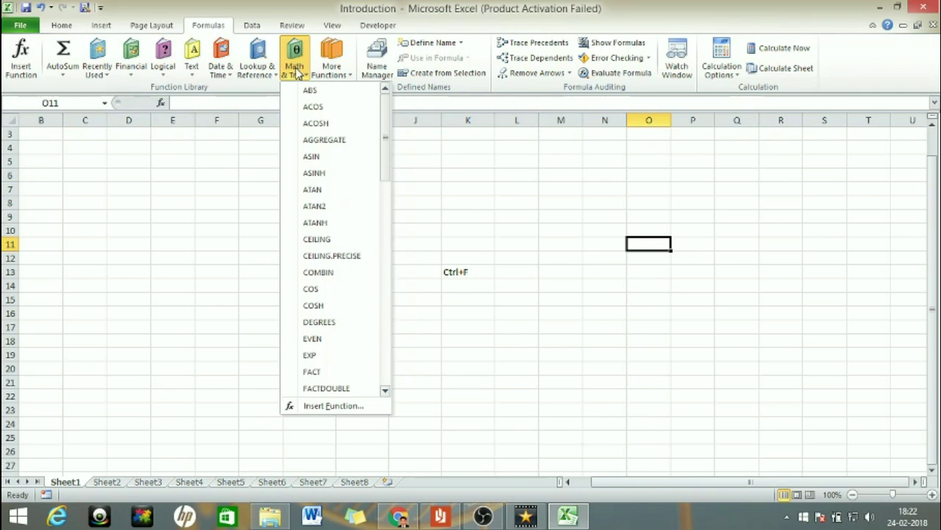
pyautogui.click(471, 231)
pyautogui.click(348, 70)
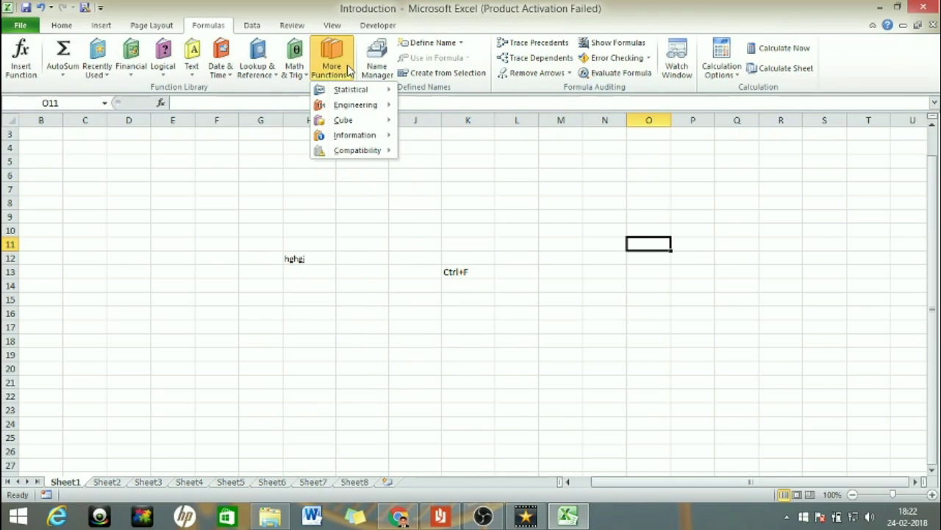
pyautogui.click(247, 73)
pyautogui.click(258, 73)
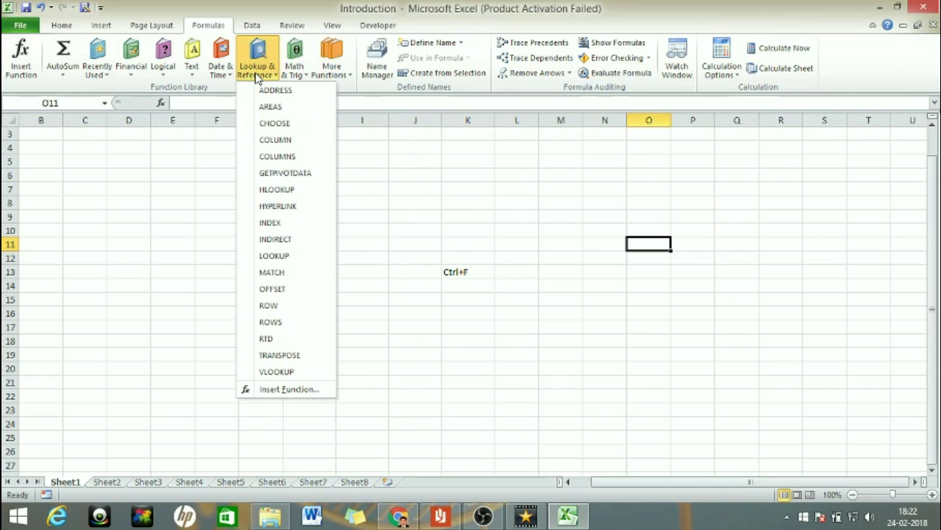
pyautogui.click(183, 232)
pyautogui.click(221, 70)
pyautogui.click(150, 239)
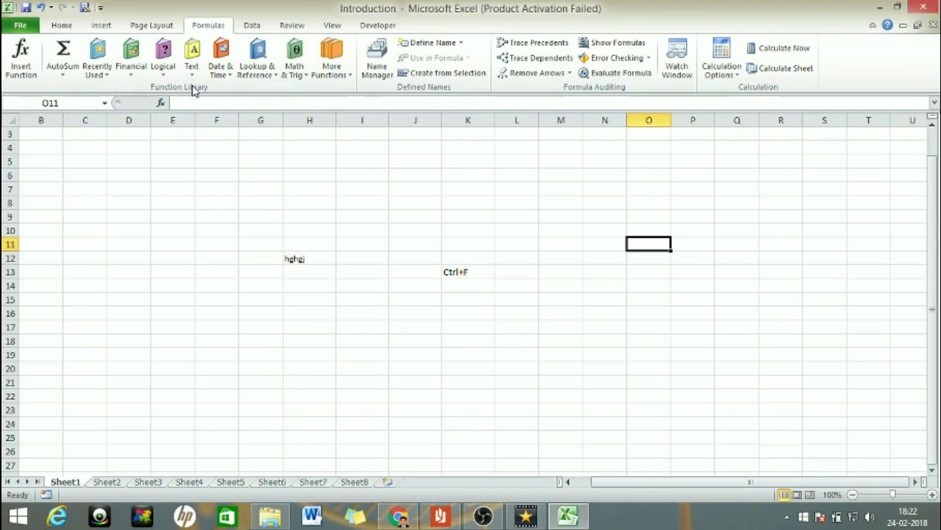
pyautogui.click(193, 74)
pyautogui.click(167, 203)
pyautogui.click(175, 74)
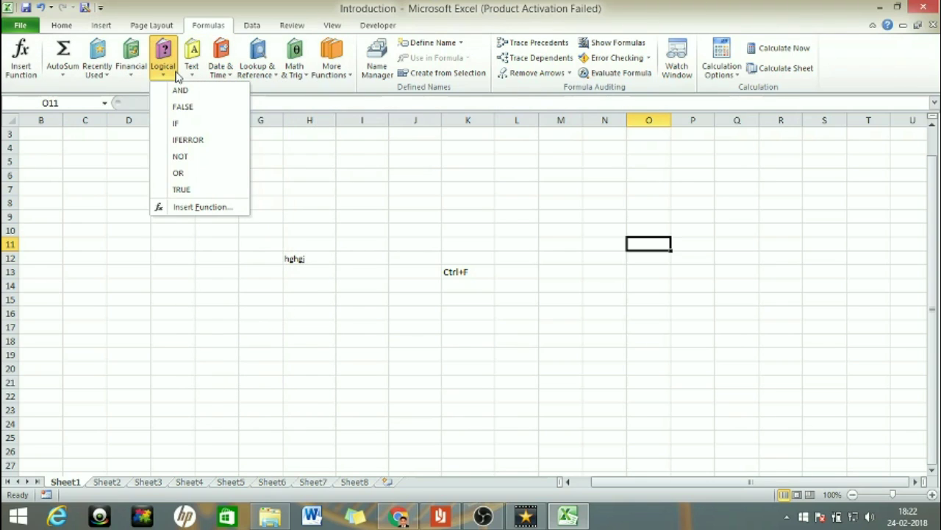
pyautogui.click(91, 200)
pyautogui.click(136, 69)
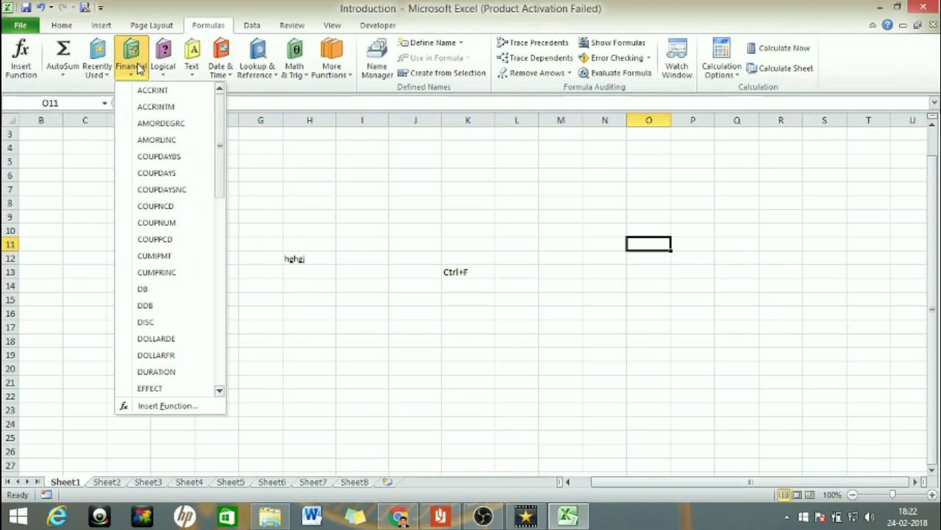
pyautogui.click(84, 278)
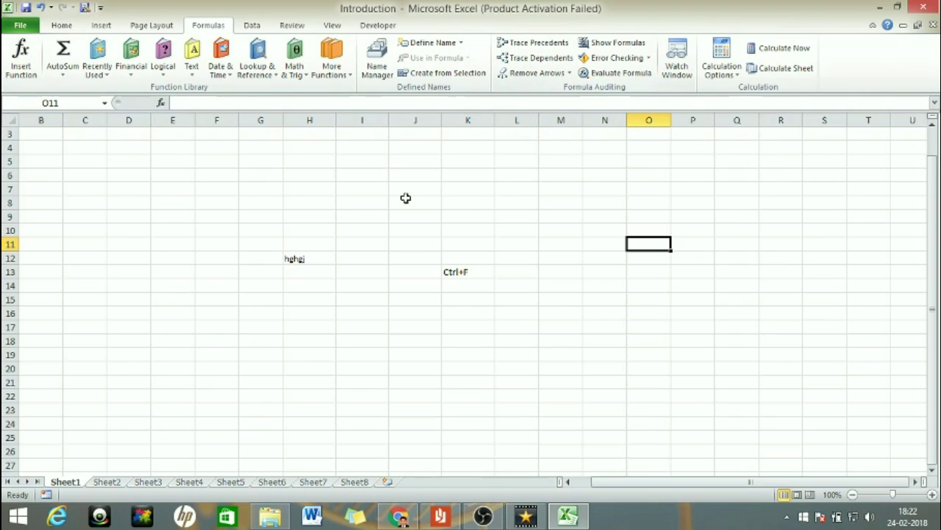
pyautogui.click(253, 25)
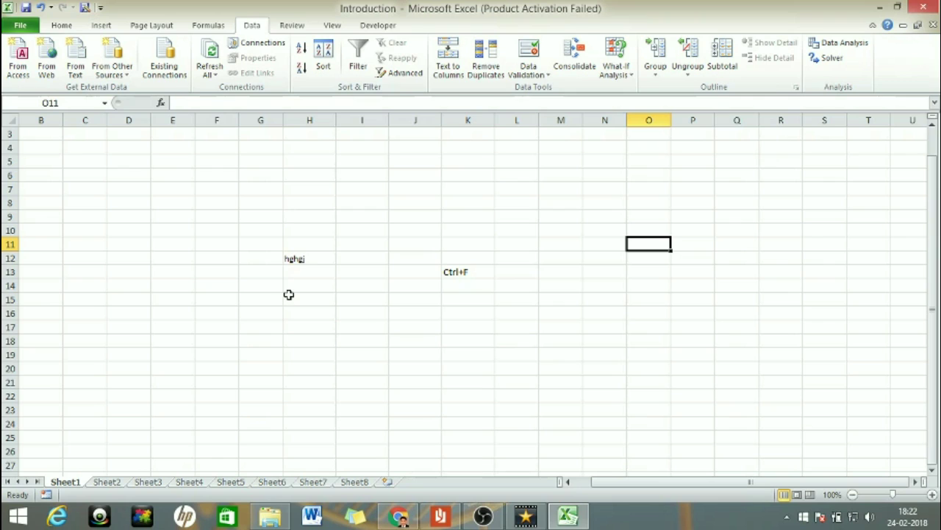
# Step: Select a block around 'hghgj', clear it, and show the Review tab's proofing and comment tools
pyautogui.moveTo(254, 215); pyautogui.dragTo(472, 324)
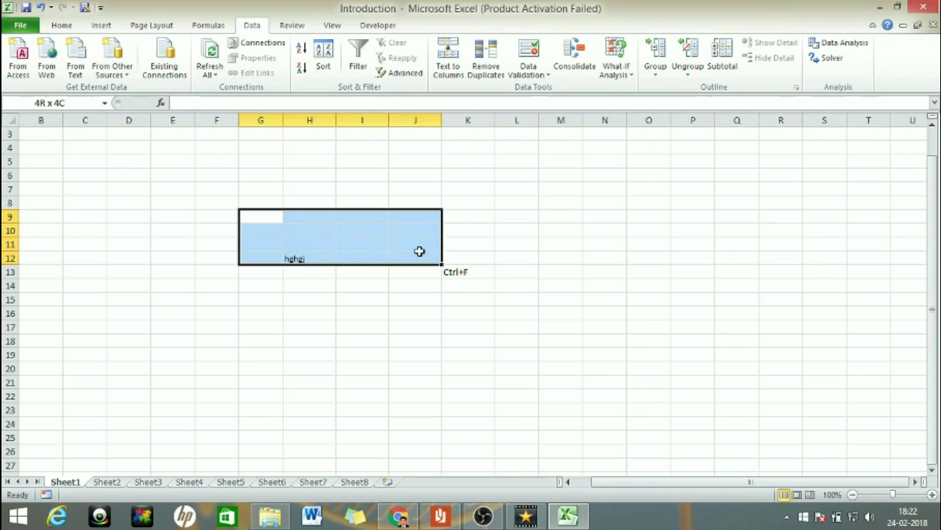
pyautogui.click(661, 324)
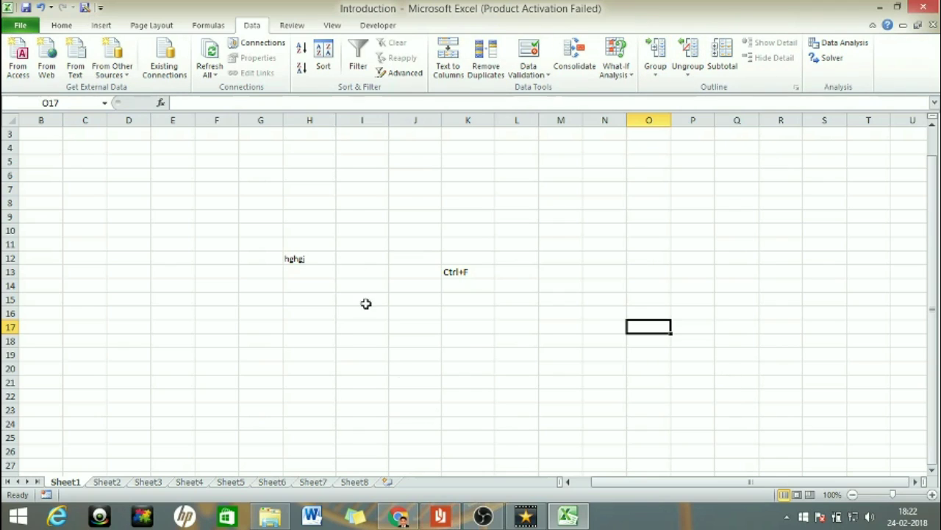
pyautogui.click(298, 25)
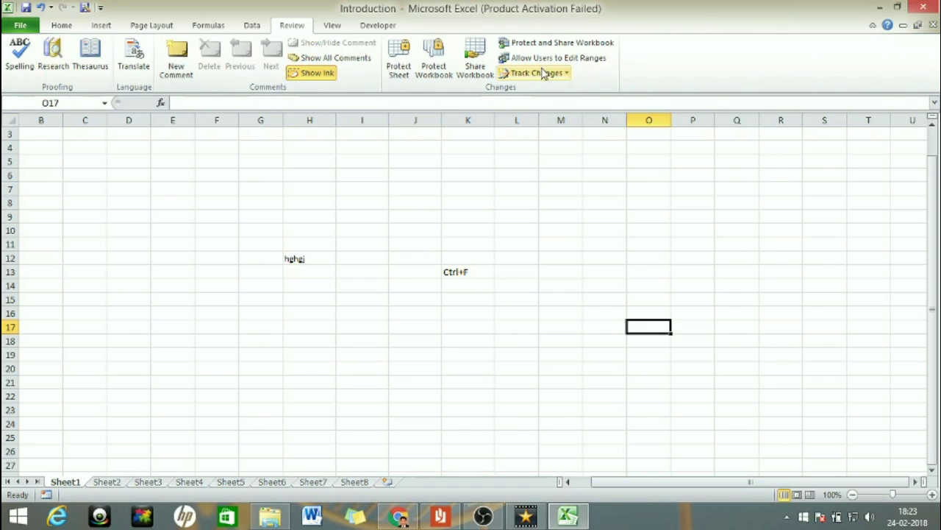
# Step: Show the View tab, then the Developer tab's macro, add-in, control and XML tools
pyautogui.click(331, 25)
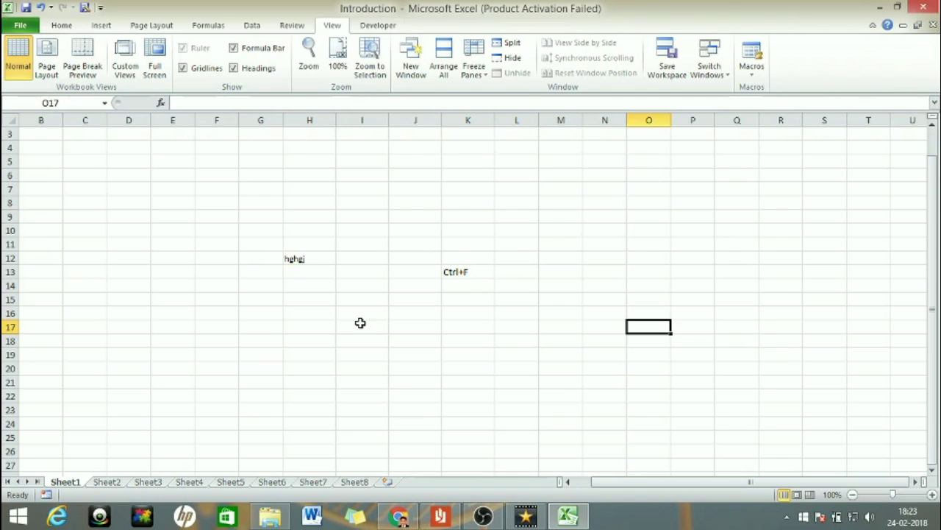
pyautogui.click(379, 26)
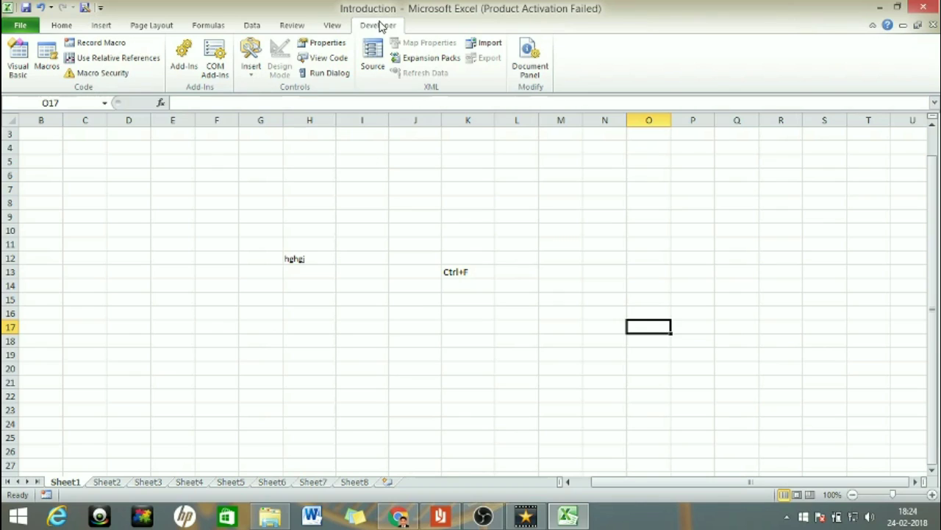
pyautogui.click(21, 27)
pyautogui.click(44, 283)
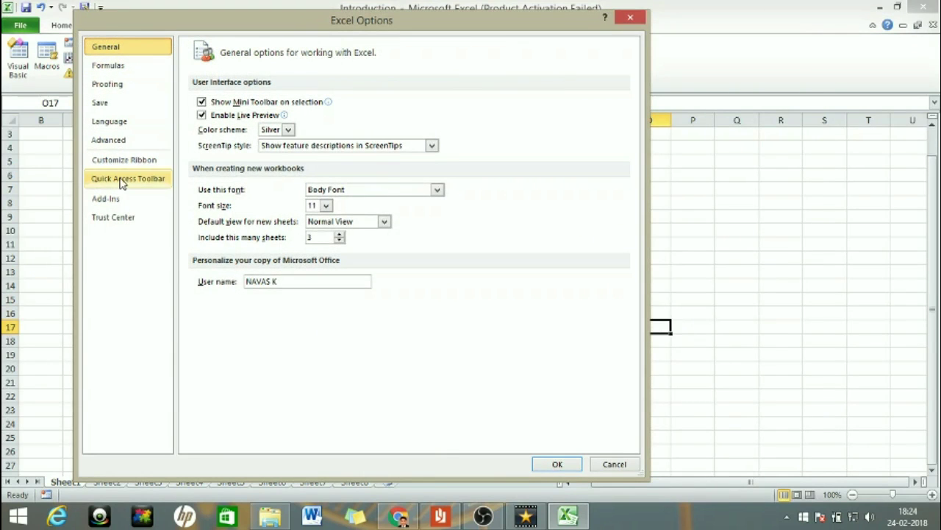
pyautogui.click(145, 160)
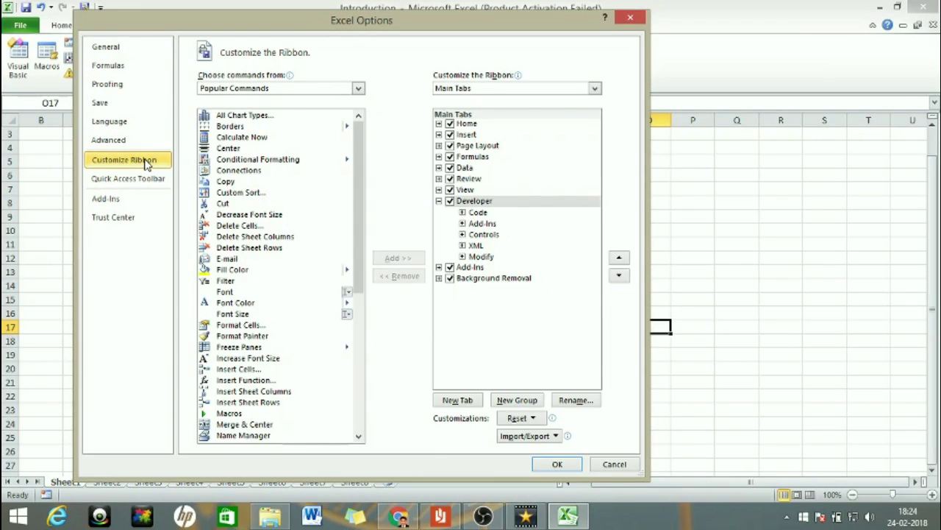
pyautogui.moveTo(359, 154)
pyautogui.mouseDown()
pyautogui.moveTo(354, 304)
pyautogui.moveTo(354, 125)
pyautogui.mouseUp()
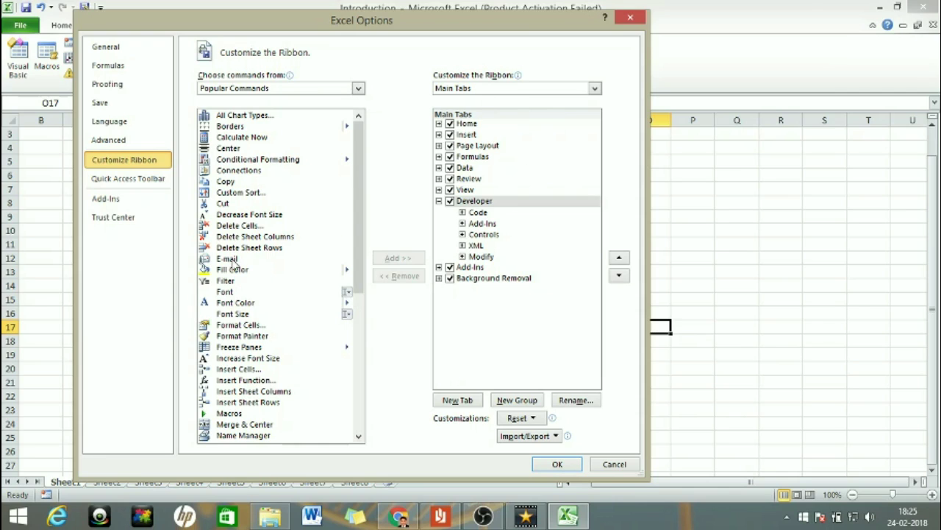
pyautogui.click(235, 236)
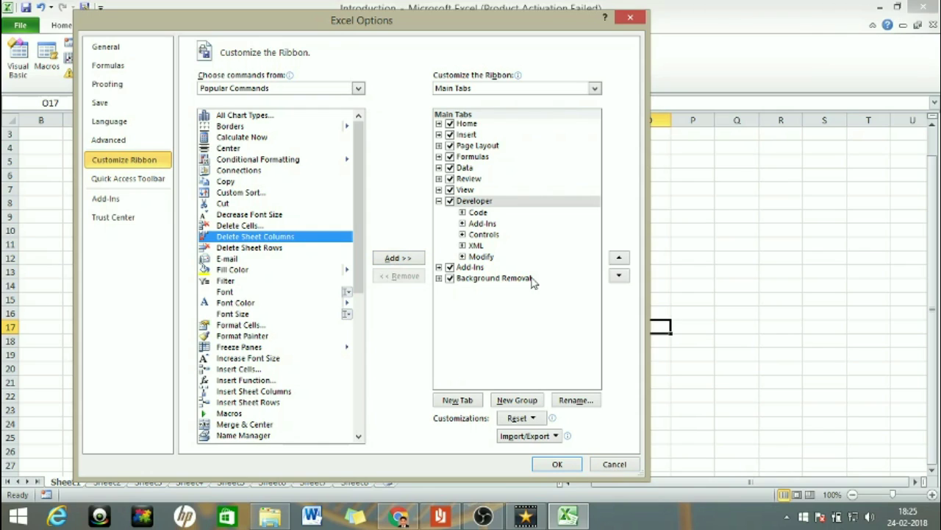
pyautogui.click(614, 464)
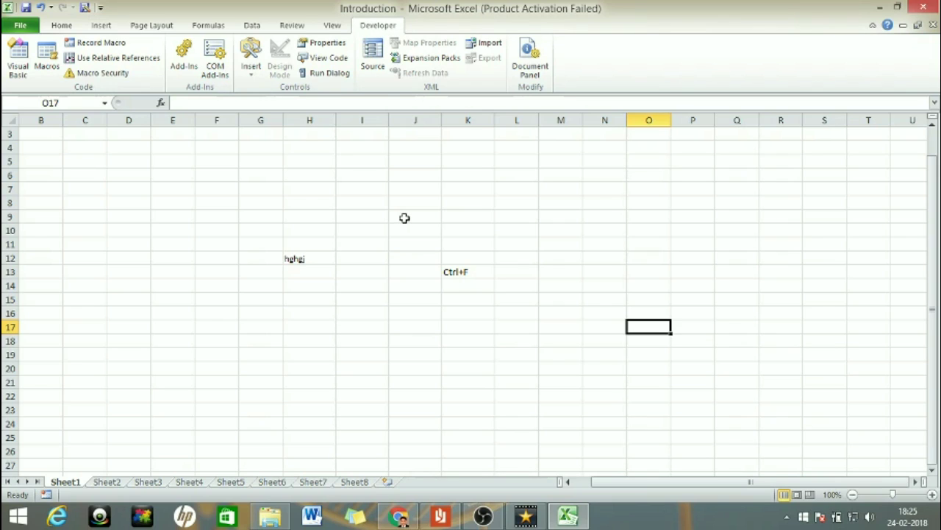
pyautogui.hotkey('alt', 'h')
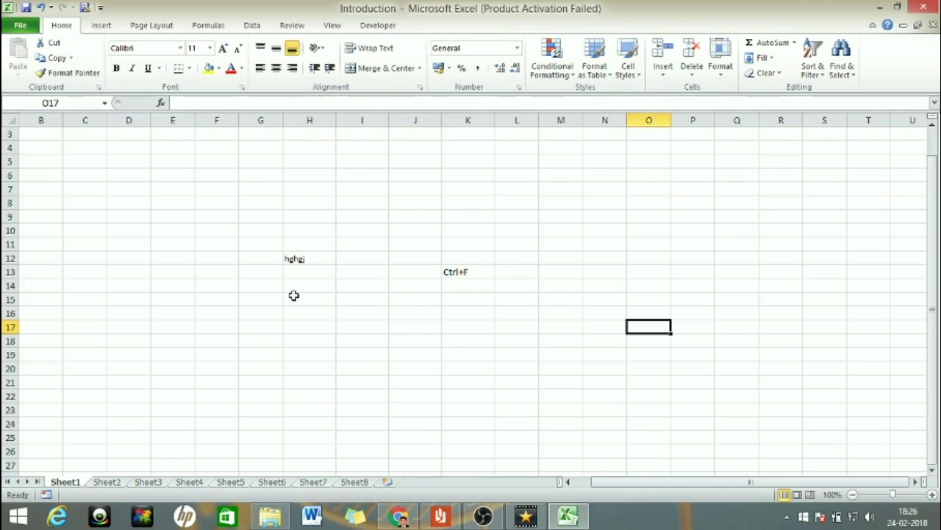
pyautogui.click(102, 25)
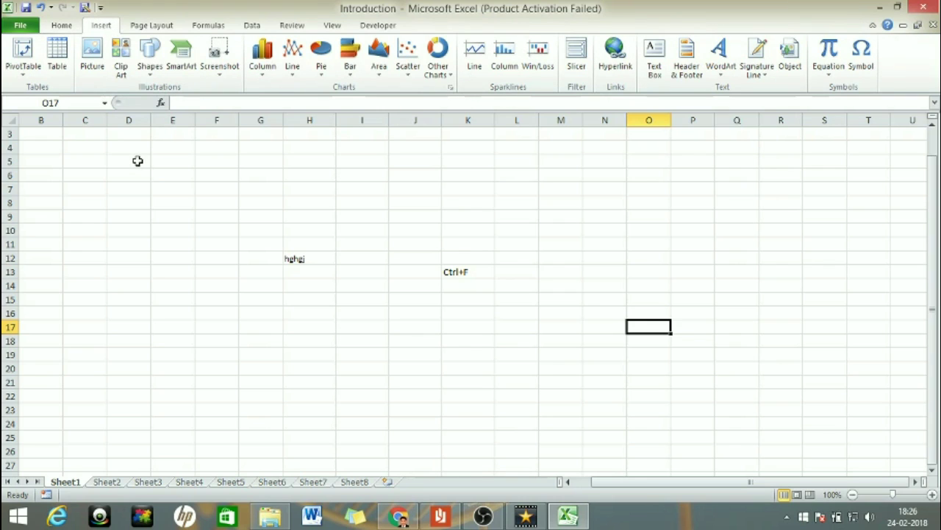
pyautogui.click(150, 55)
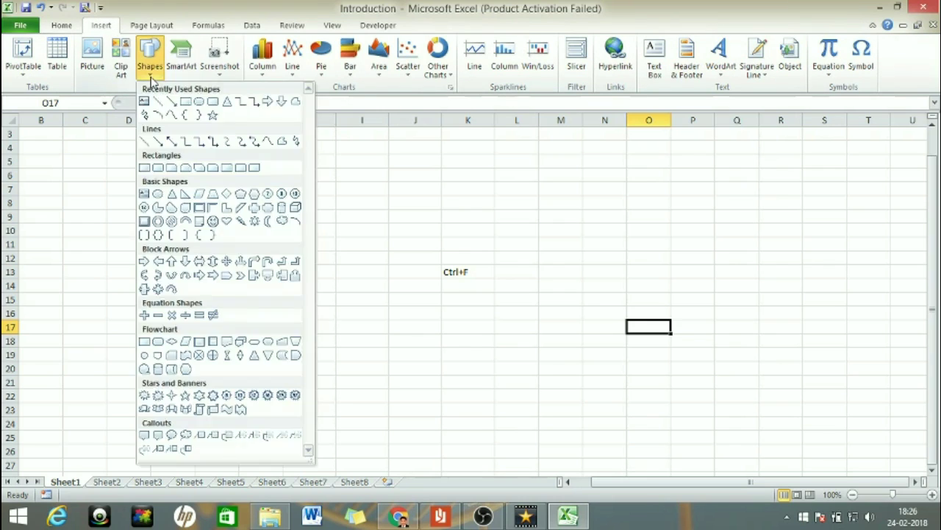
pyautogui.click(186, 101)
pyautogui.moveTo(202, 163)
pyautogui.mouseDown()
pyautogui.moveTo(208, 228)
pyautogui.moveTo(443, 247)
pyautogui.mouseUp()
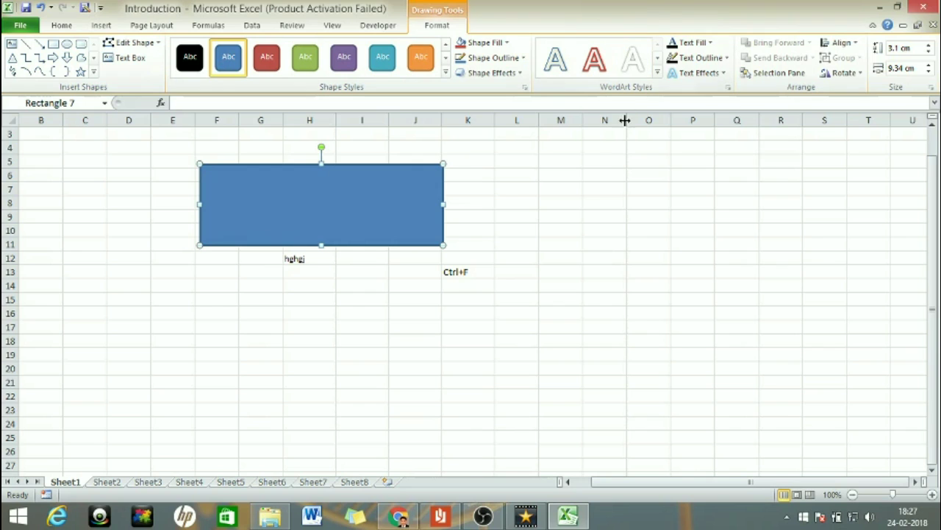
pyautogui.click(606, 179)
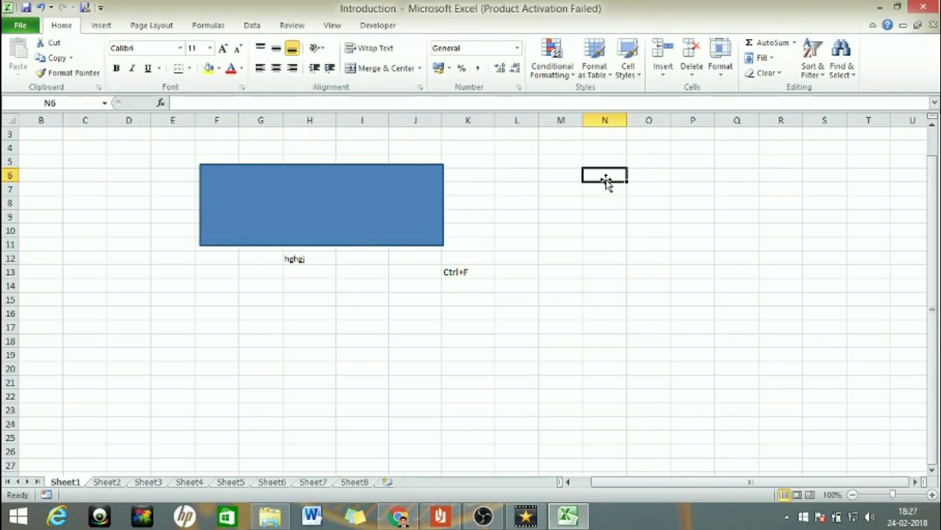
pyautogui.click(334, 193)
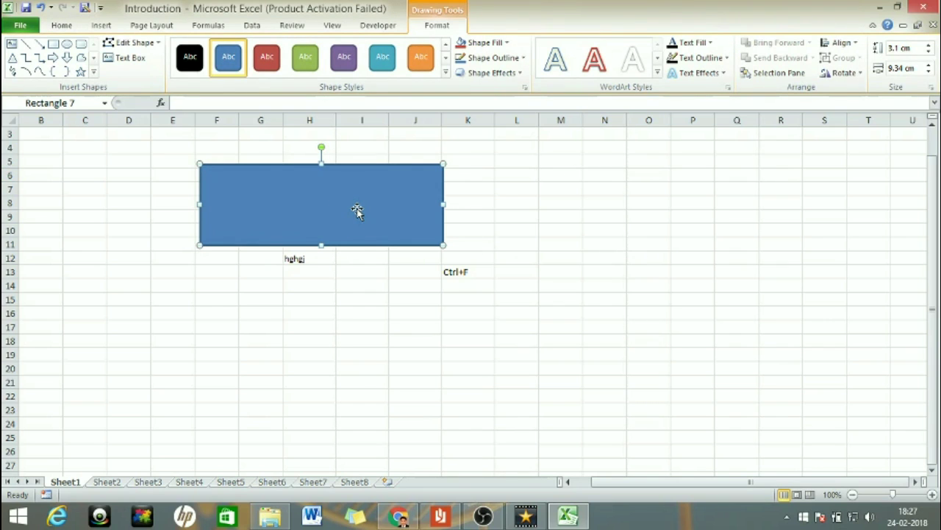
pyautogui.press('Delete')
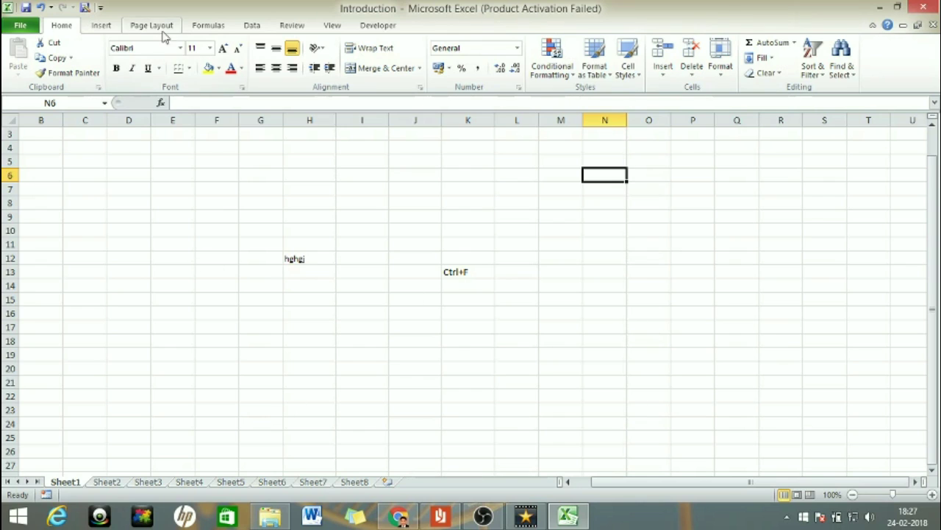
pyautogui.click(101, 27)
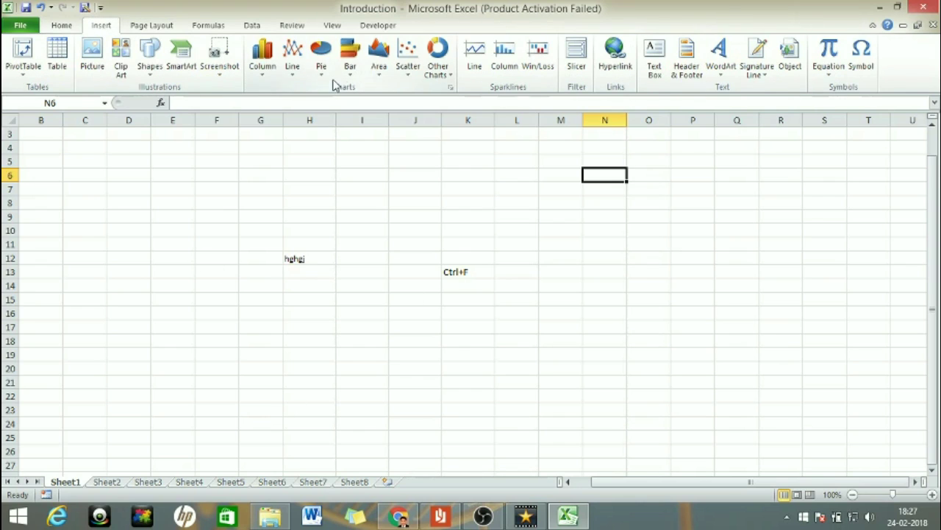
pyautogui.click(322, 61)
pyautogui.click(322, 109)
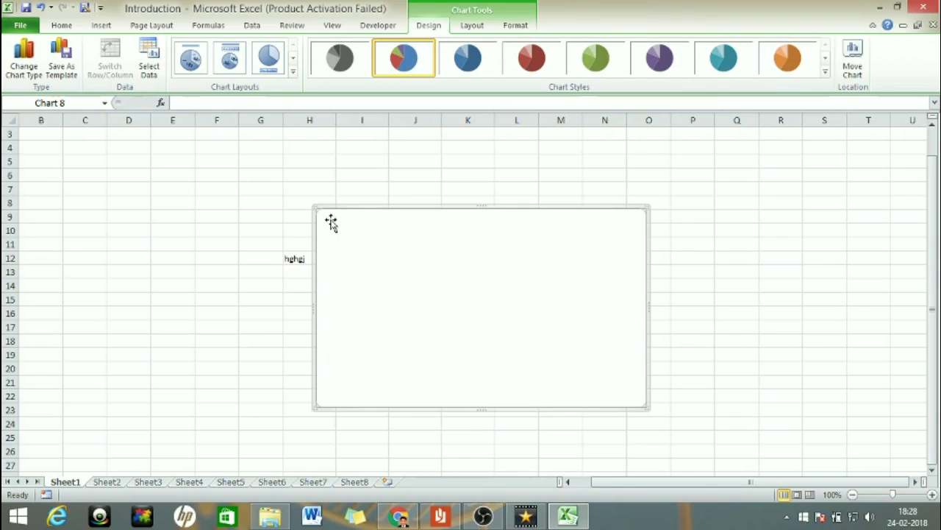
pyautogui.press('Delete')
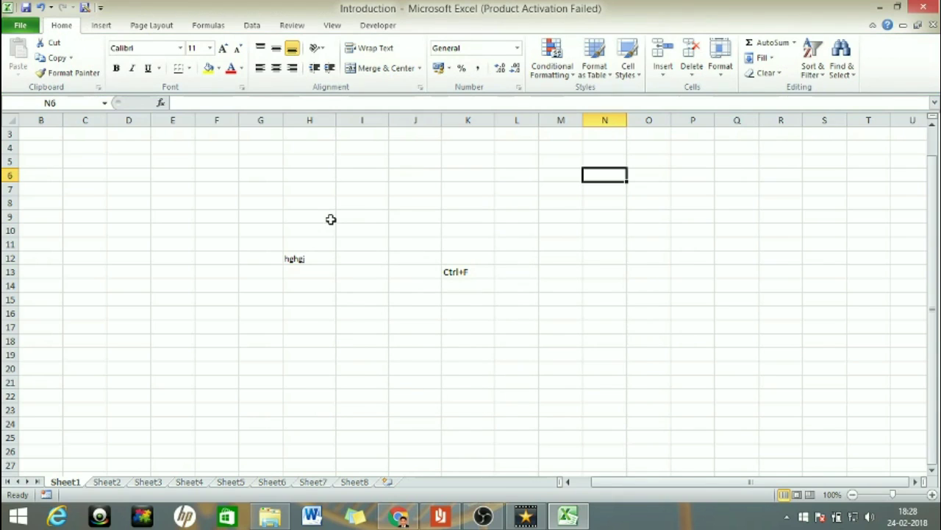